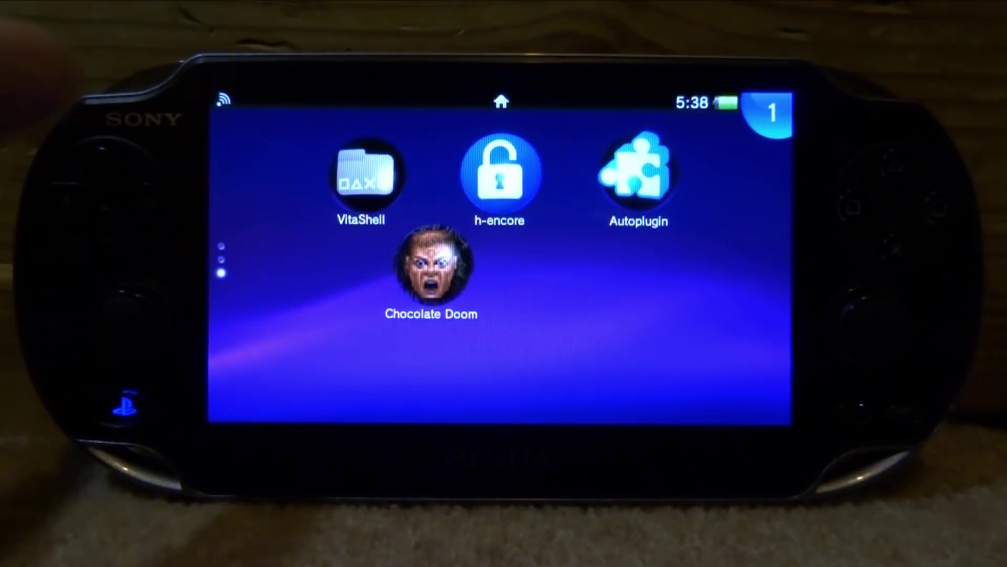
left_click(433, 265)
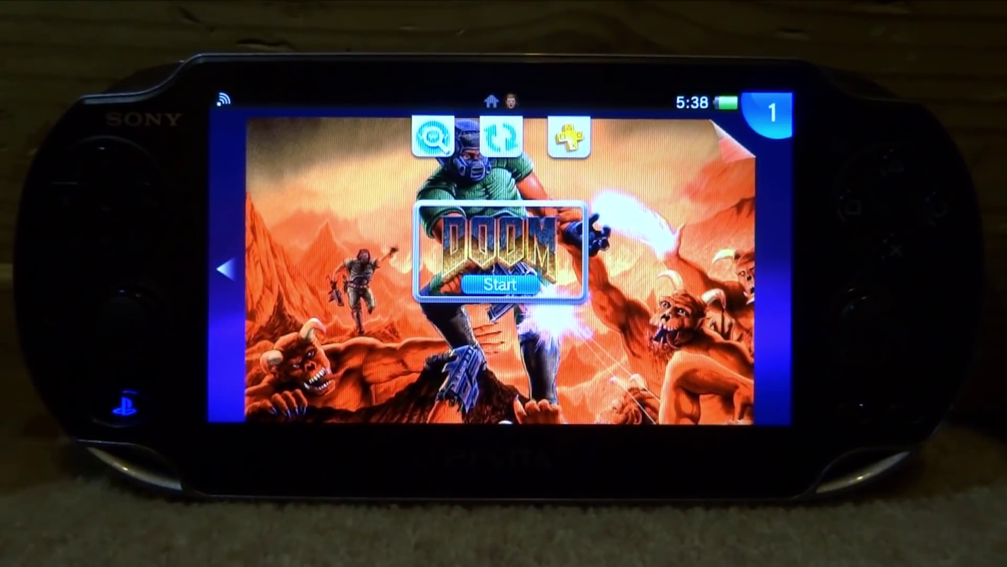
left_click_drag(724, 105, 819, 530)
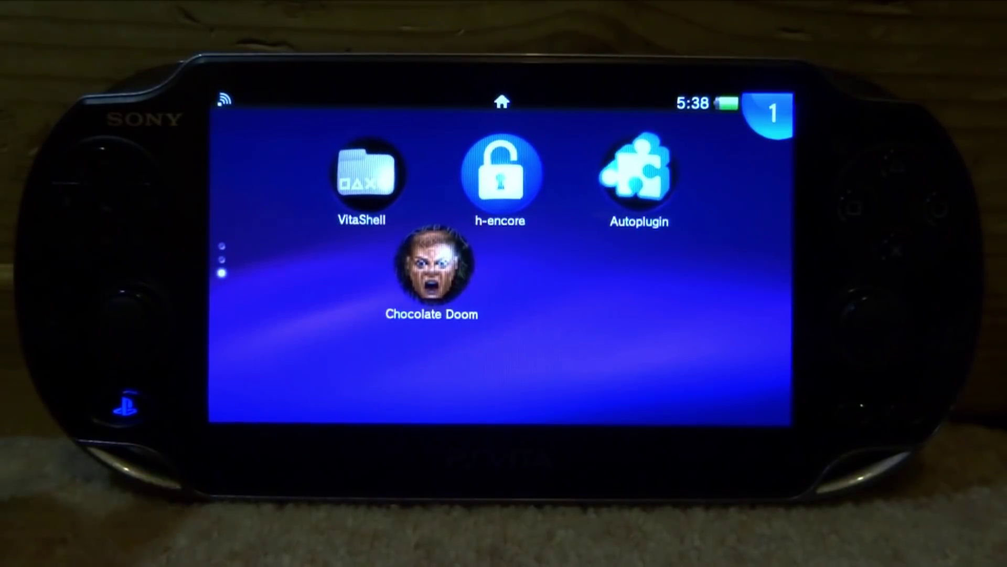
left_click(433, 265)
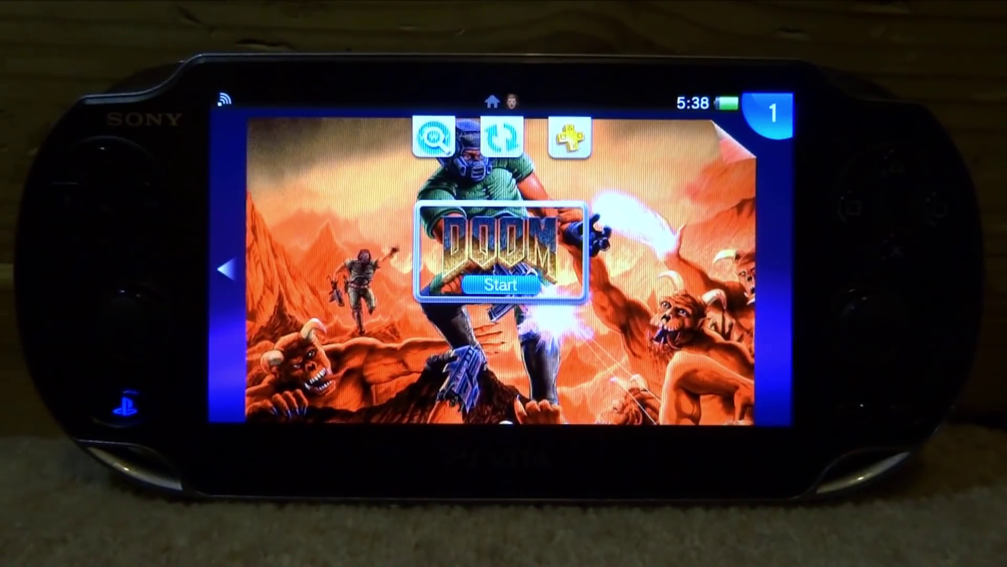
left_click_drag(740, 134, 840, 488)
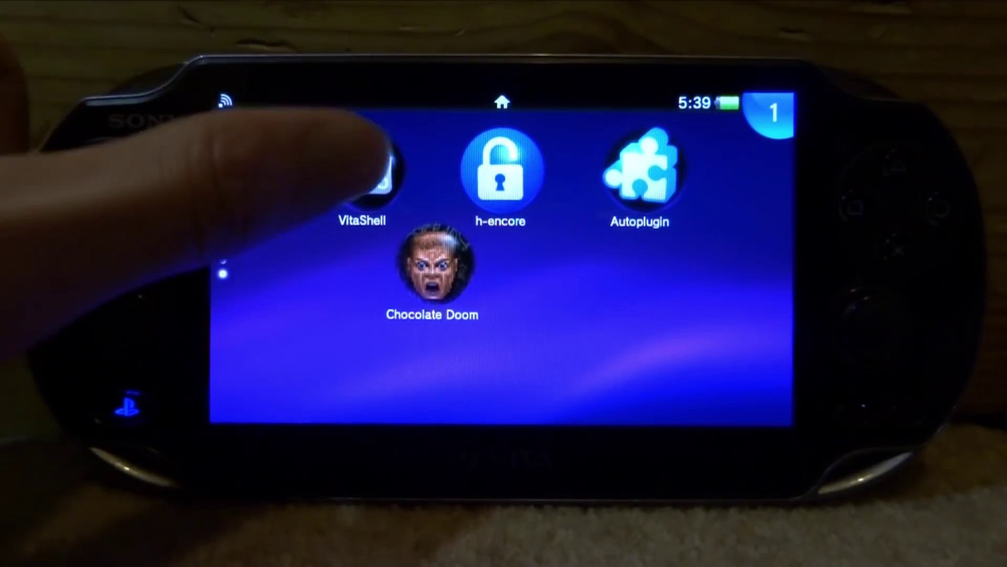
left_click(367, 173)
left_click(655, 297)
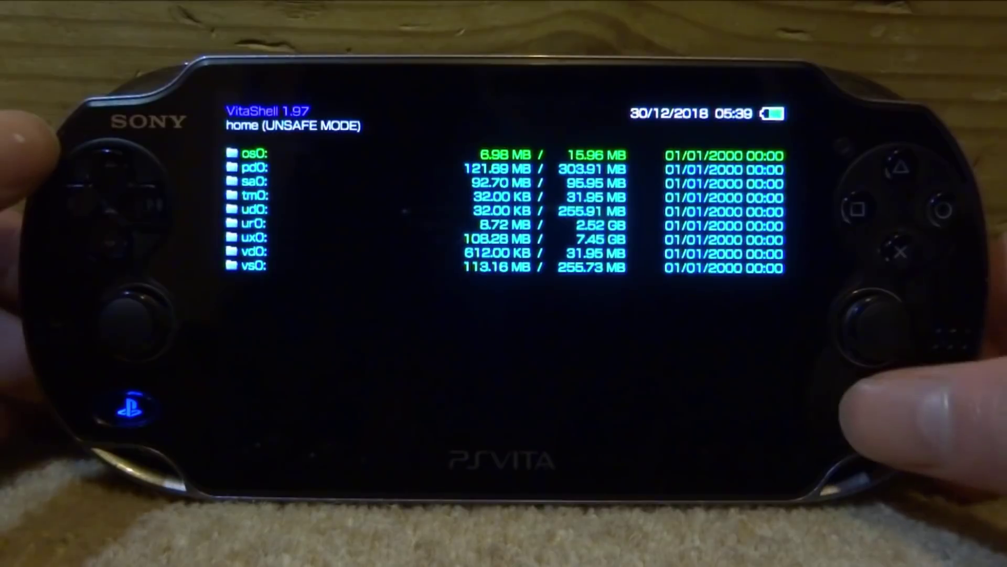
left_click(861, 414)
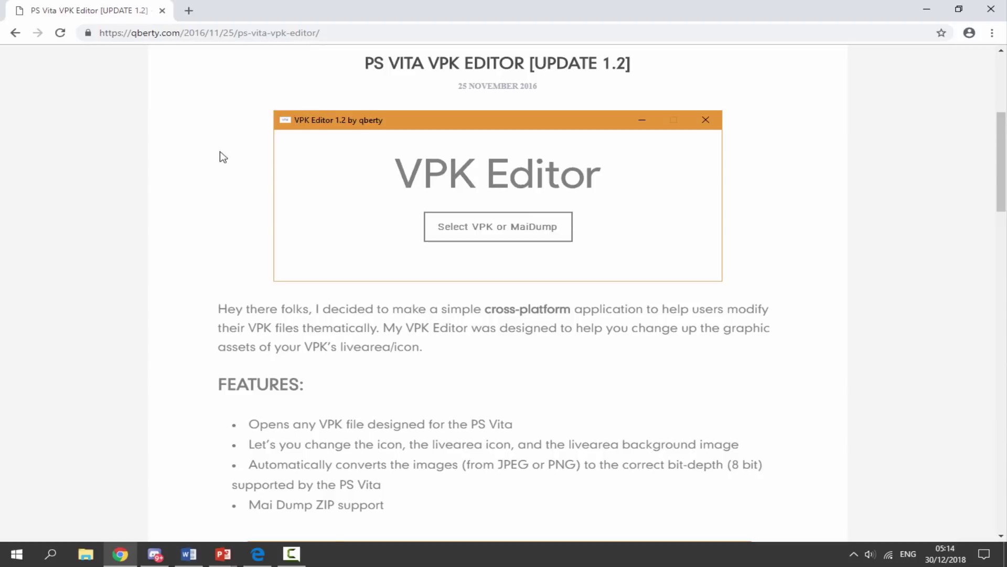
Step: Download VPK Editor 1.2 for Windows from the PS Vita VPK Editor page and dismiss the download notice
scroll(255, 191, "down", 6)
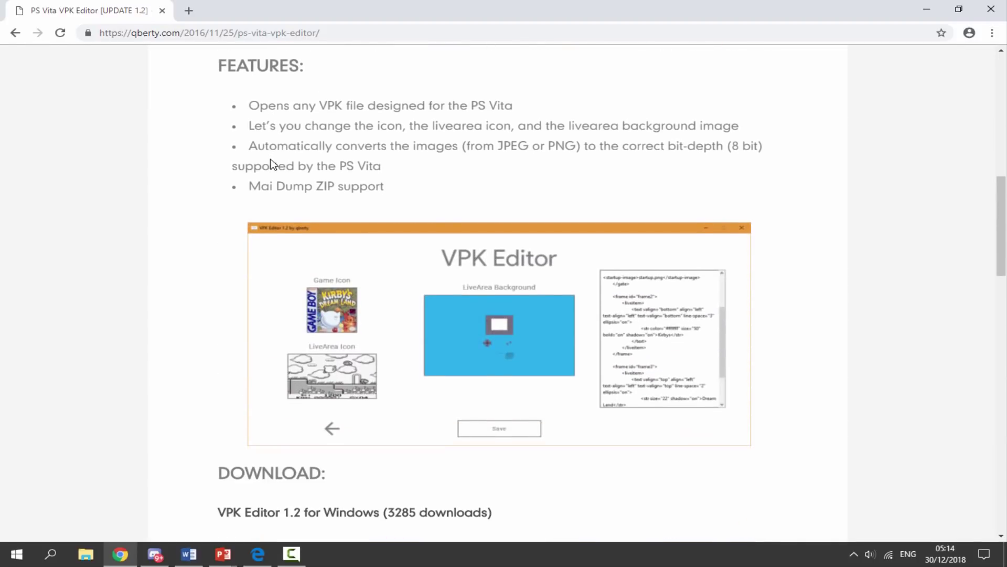
scroll(271, 165, "down", 7)
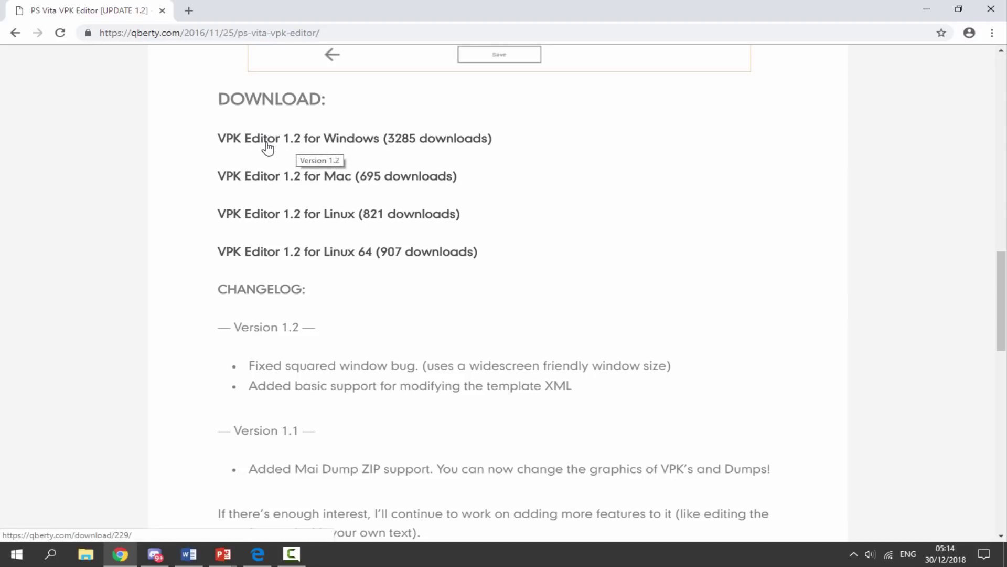
left_click(366, 140)
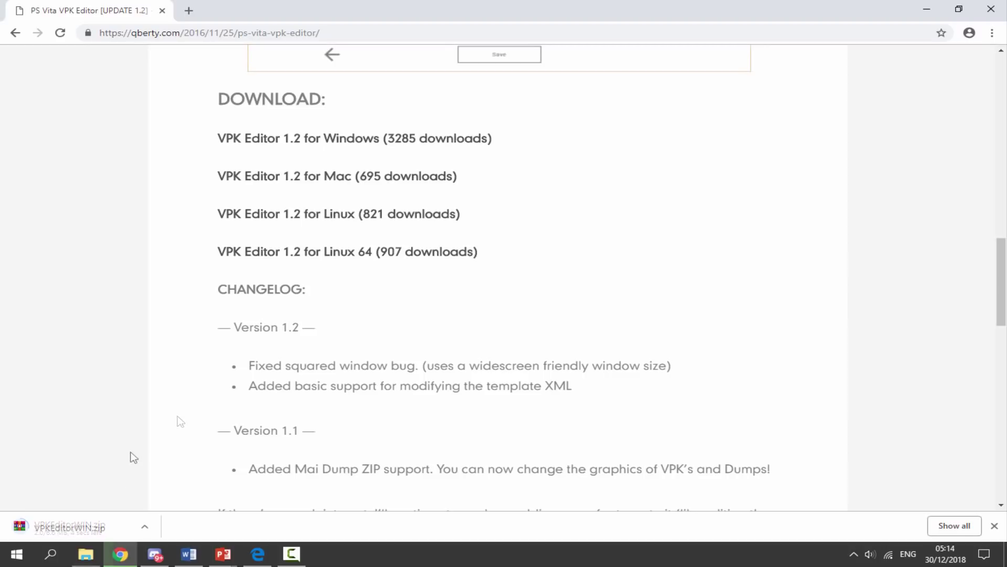
left_click(995, 526)
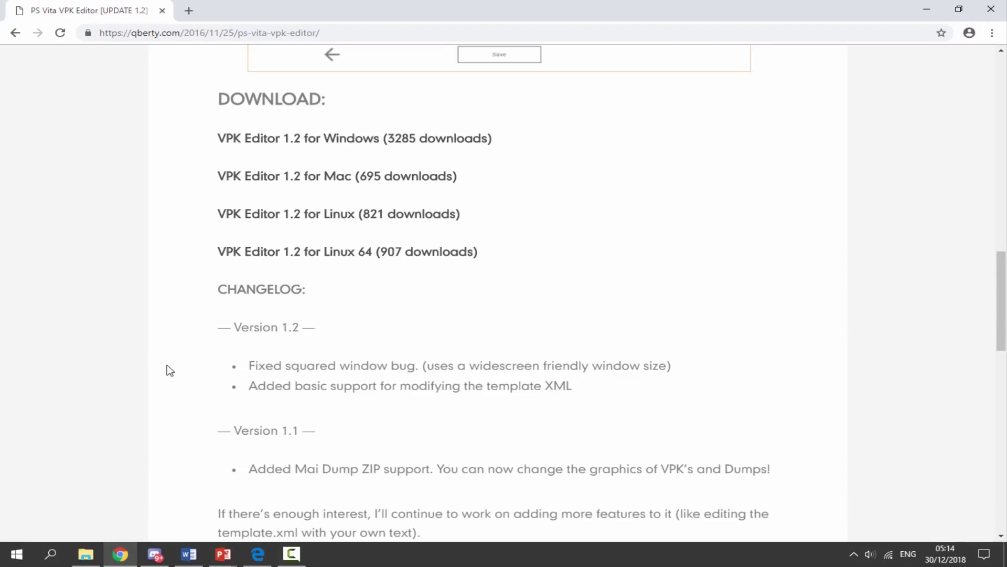
Step: In File Explorer, extract VPKEditorWIN.zip within the Downloads 6 folder and delete the zip archive
left_click(87, 554)
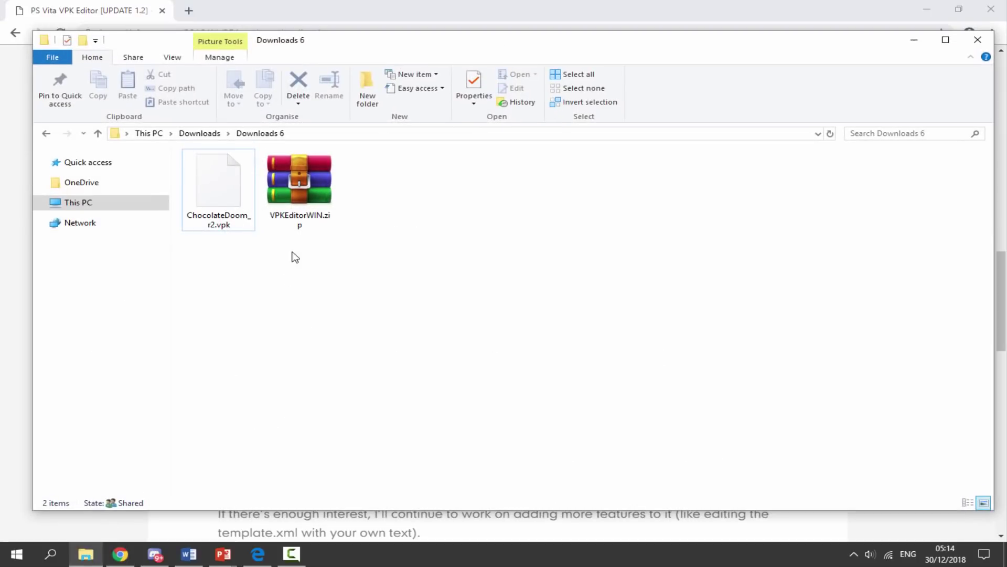
left_click(286, 218)
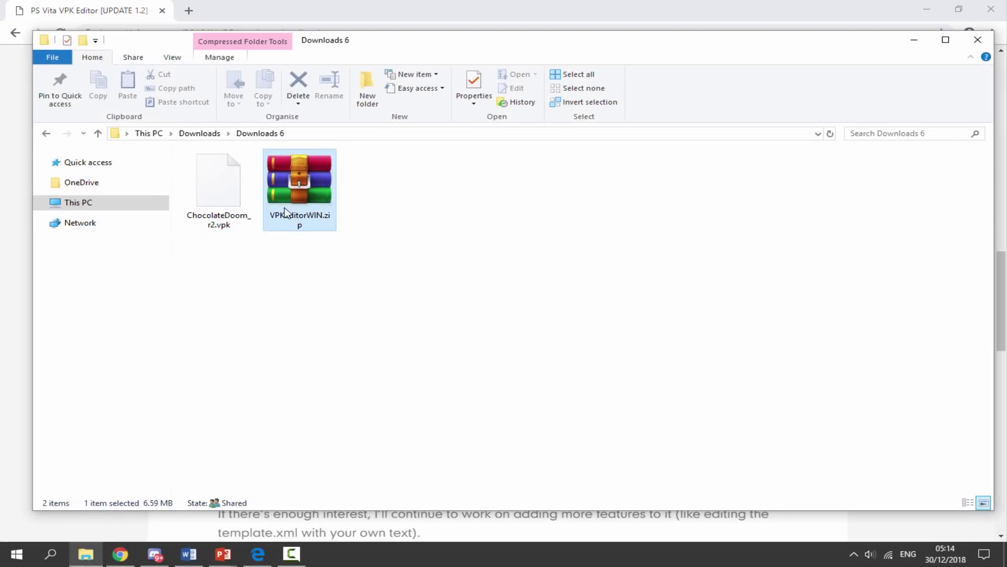
right_click(310, 175)
left_click(350, 222)
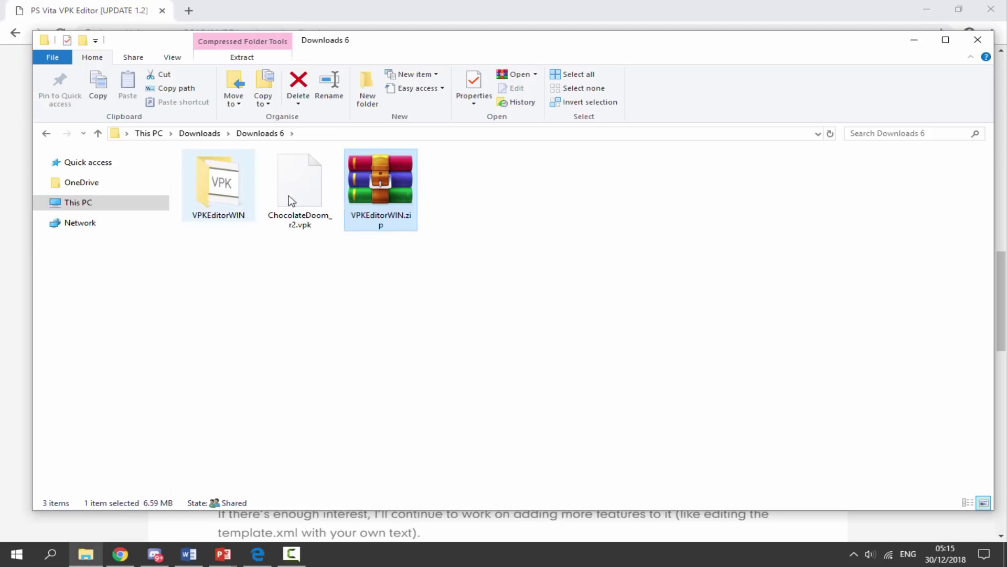
key("Delete")
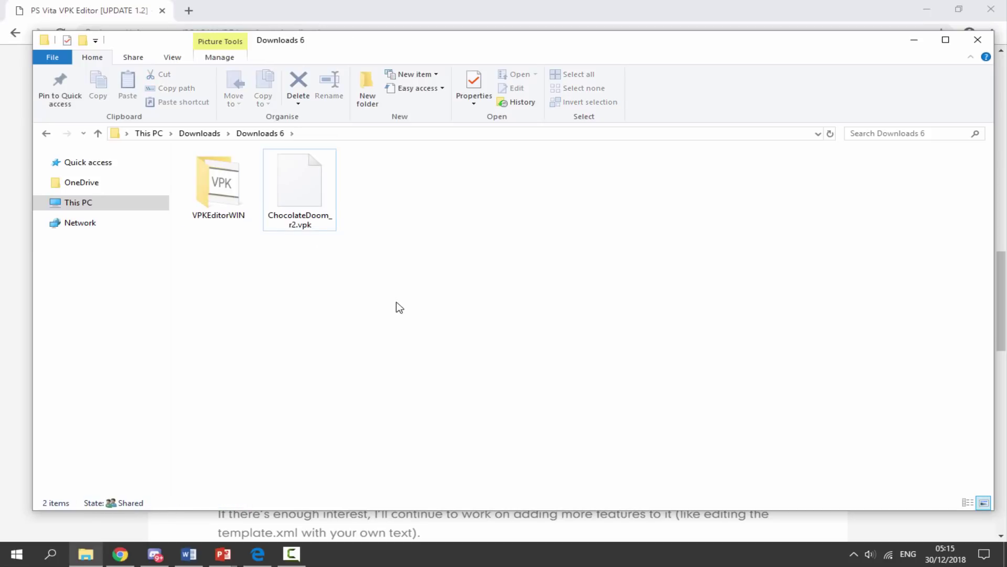
Step: Make a duplicate of ChocolateDoom_r2.vpk in the Downloads 6 folder
left_click_drag(362, 291, 324, 207)
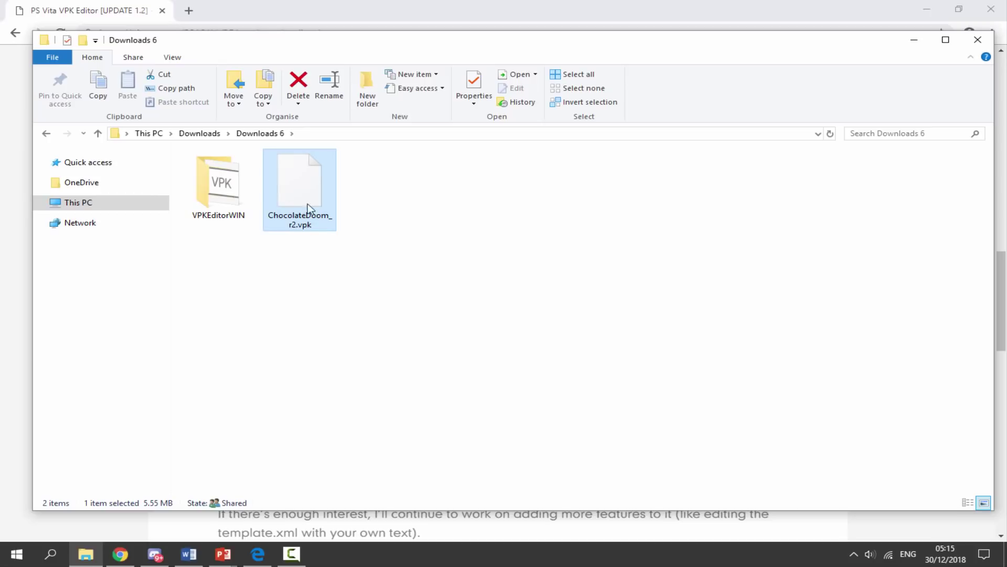
right_click(293, 185)
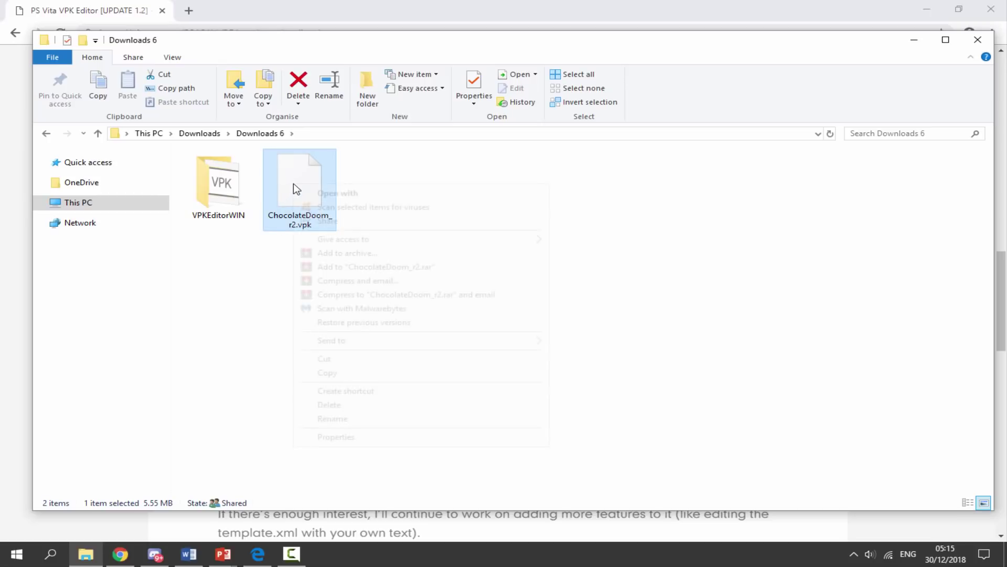
left_click(336, 371)
left_click(378, 209)
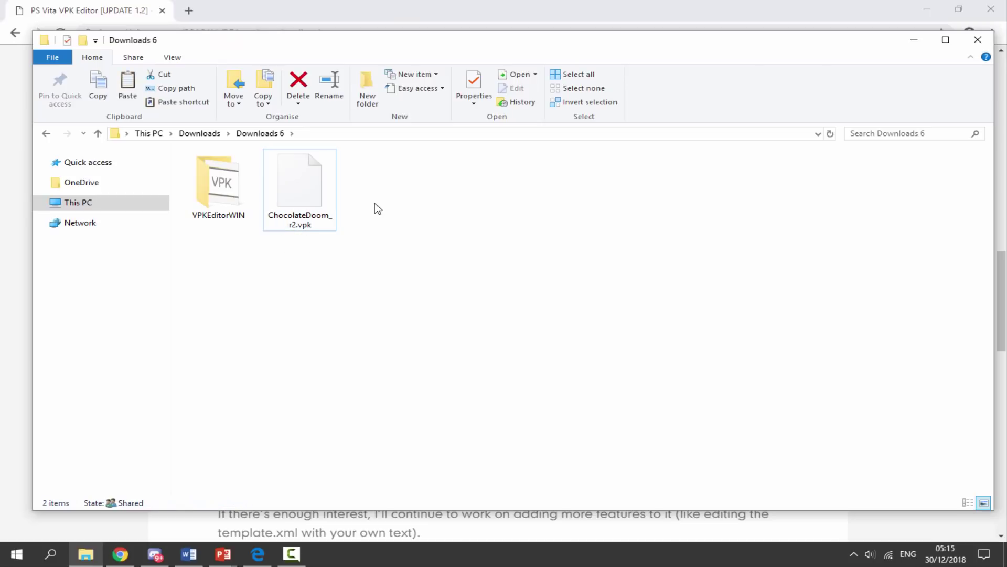
right_click(378, 209)
left_click(405, 290)
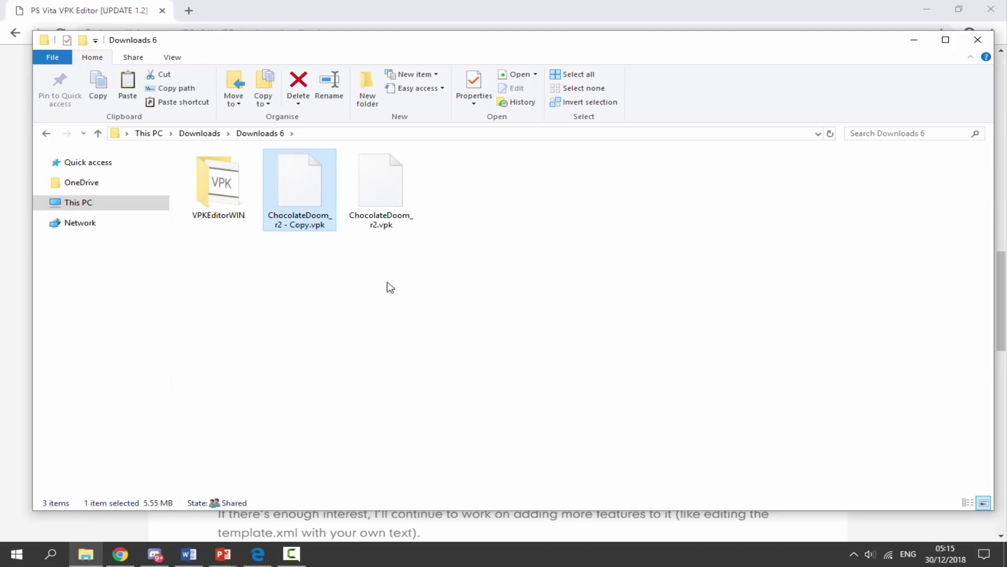
Step: Rename the duplicated VPK file as ChocolateDoom_r2 - Copy.zip through its properties, accept the extension change and refresh the folder
left_click_drag(297, 248, 429, 200)
left_click_drag(429, 296, 375, 199)
left_click_drag(298, 269, 284, 204)
left_click(303, 262)
left_click(293, 221)
right_click(289, 184)
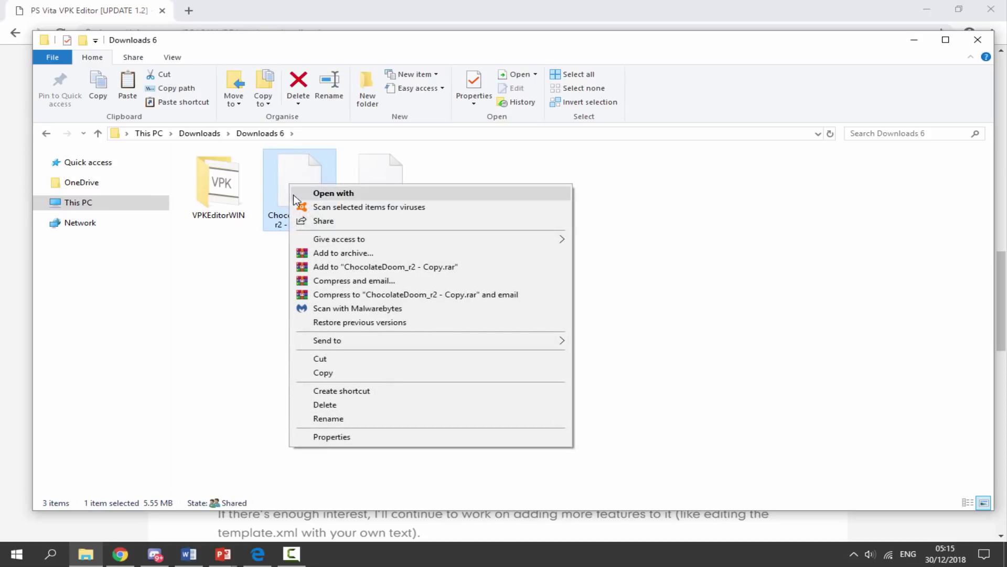
left_click(329, 437)
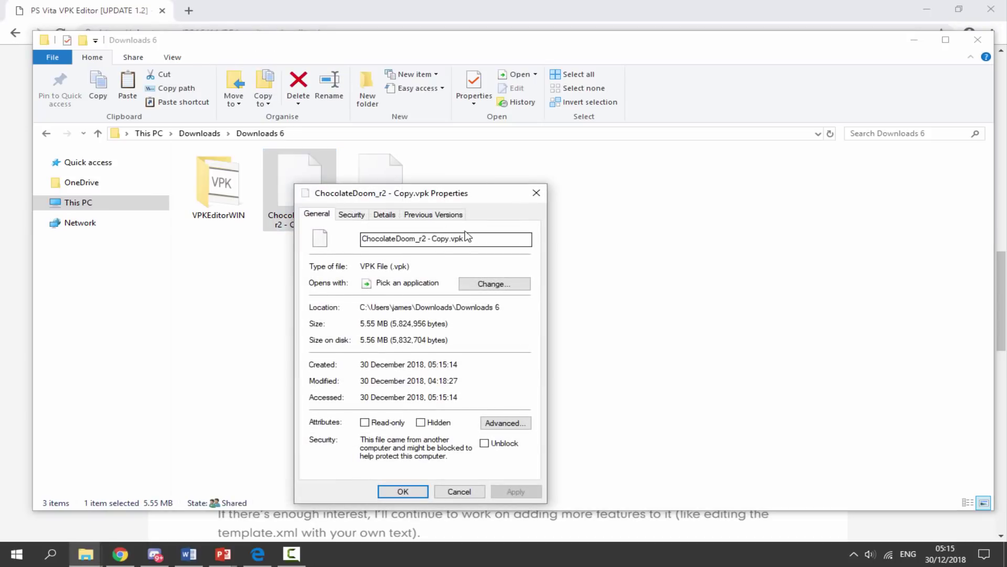
left_click_drag(464, 239, 451, 244)
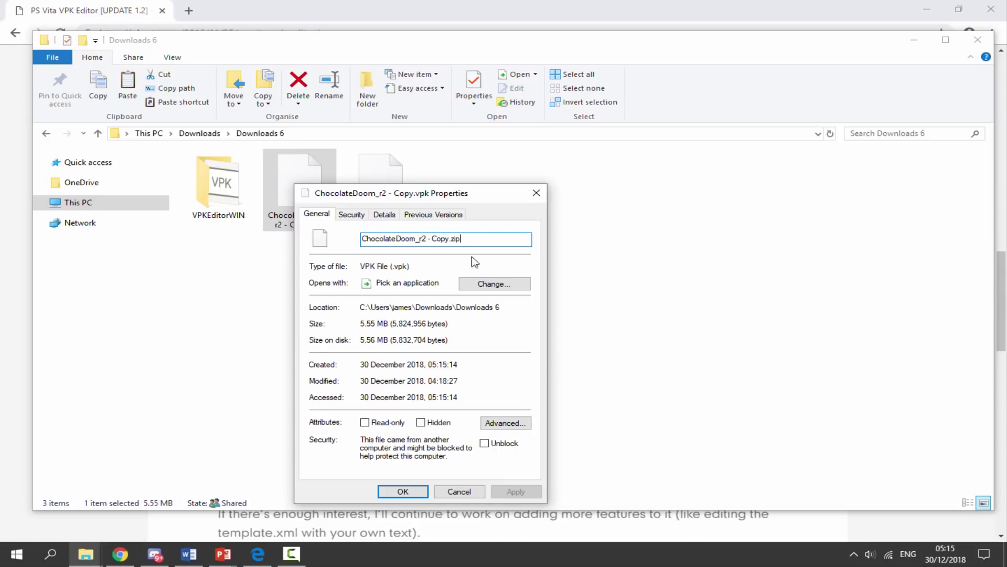
left_click(408, 492)
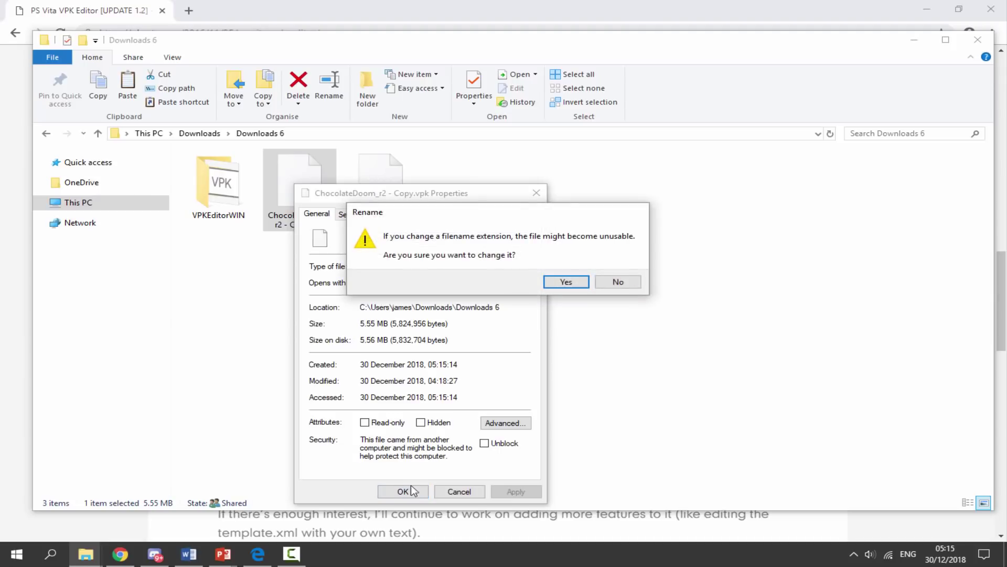
left_click(566, 283)
right_click(370, 287)
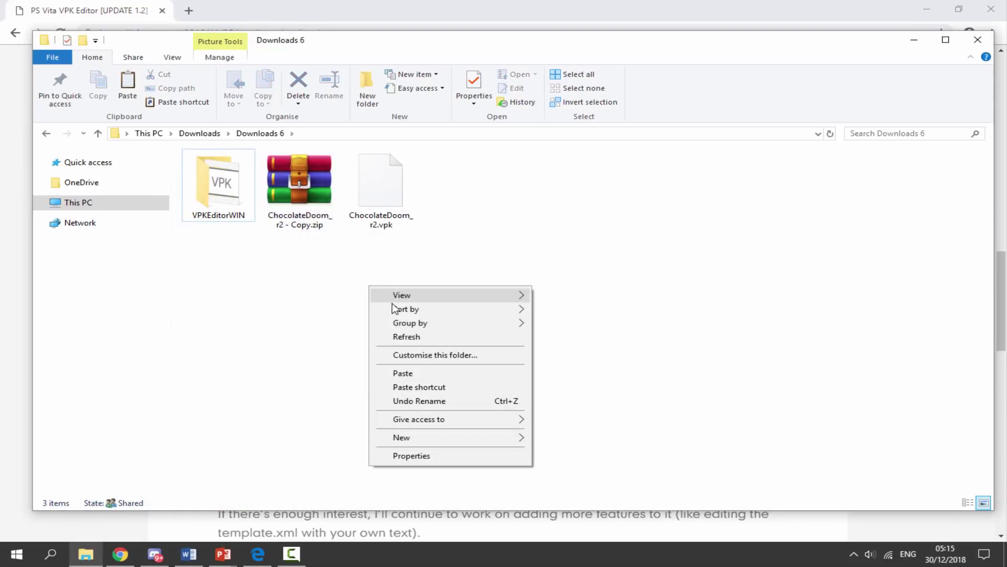
left_click(399, 336)
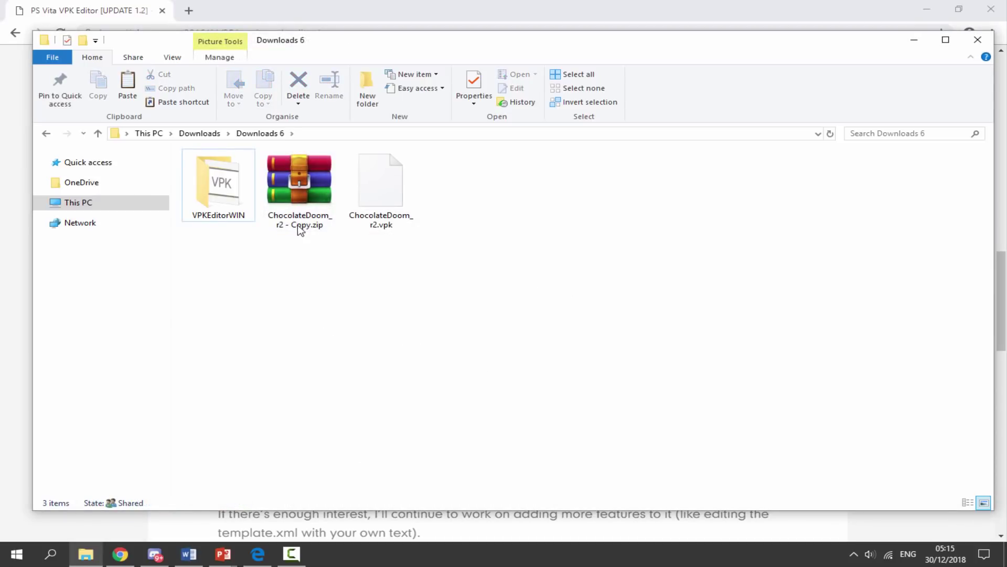
Step: Open ChocolateDoom_r2 - Copy.zip in WinRAR and extract icon0.png from its sce_sys folder into Downloads 6
double_click(323, 194)
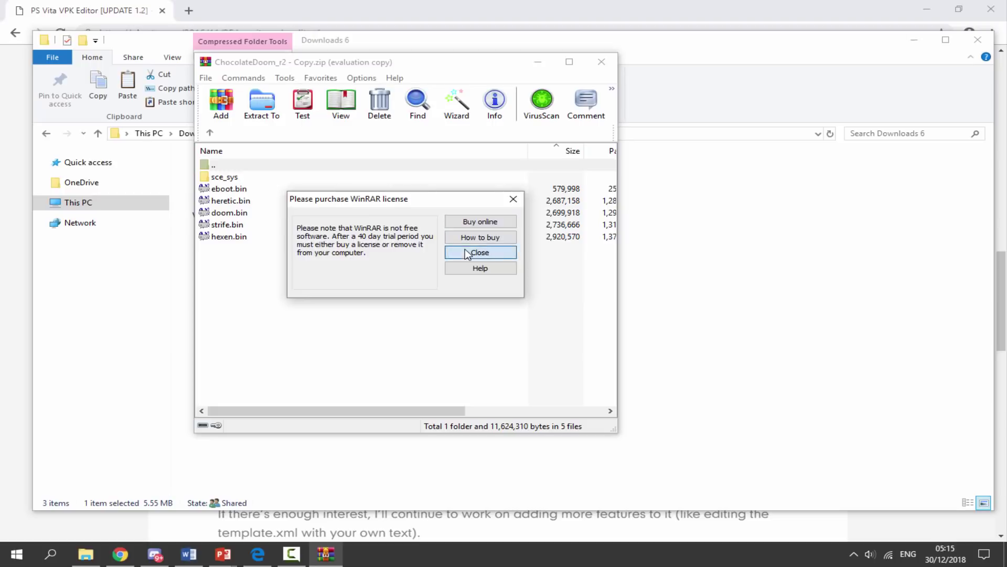
left_click(468, 254)
double_click(217, 182)
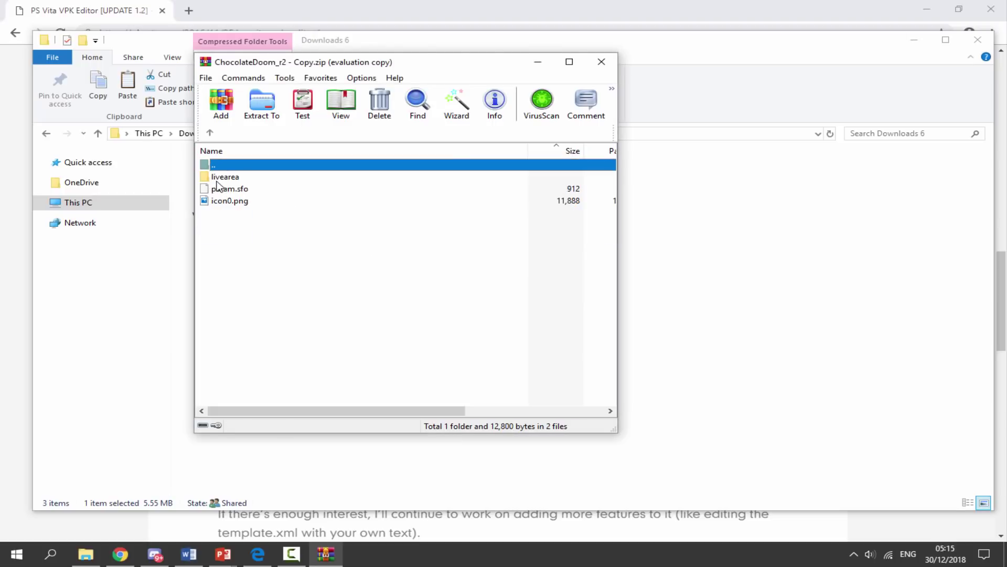
left_click(230, 201)
left_click_drag(277, 200, 675, 207)
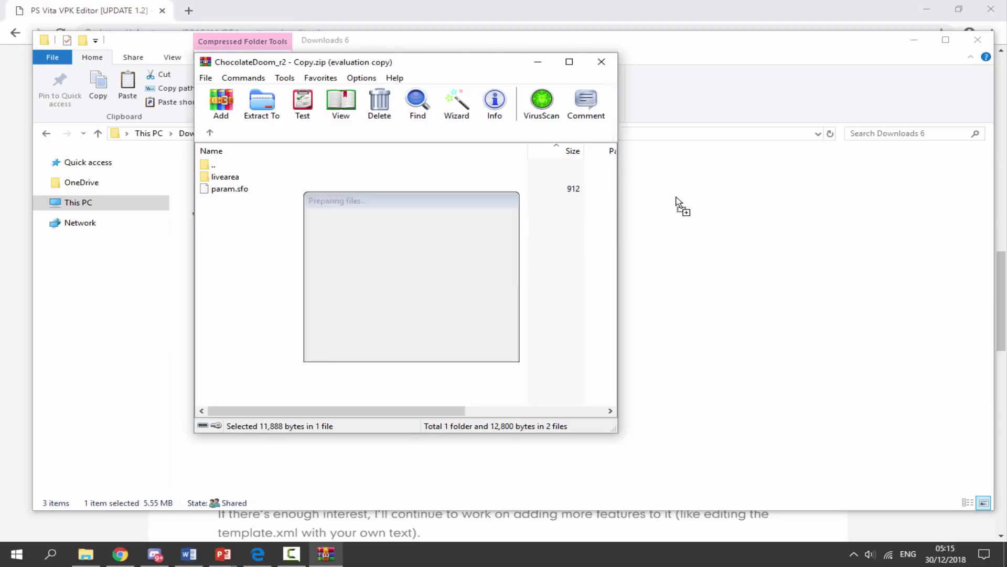
Step: Extract startup.png and bg.png from the archive's livearea folder into Downloads 6 and return to that folder
double_click(226, 176)
double_click(234, 178)
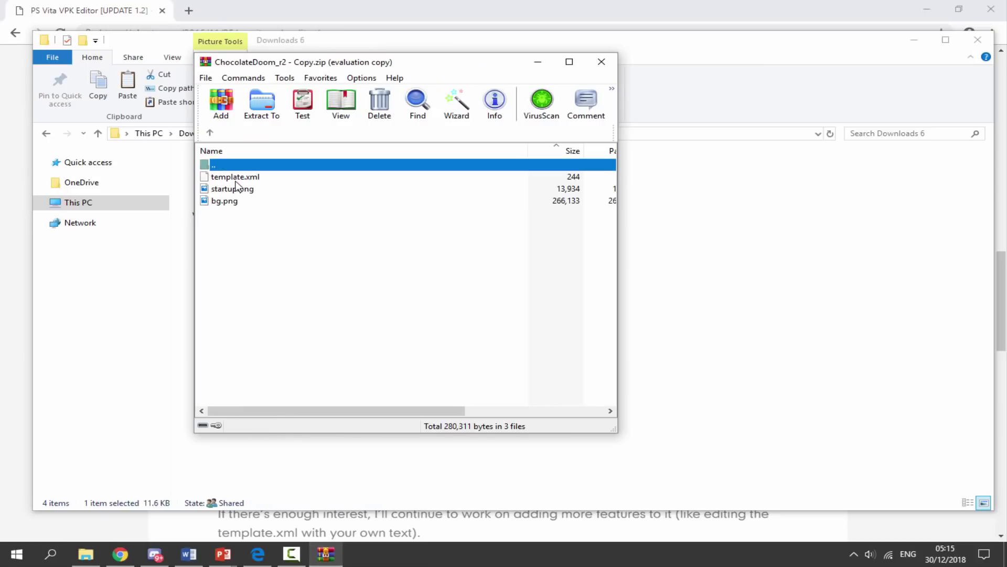
left_click(237, 189)
left_click(234, 202, "shift")
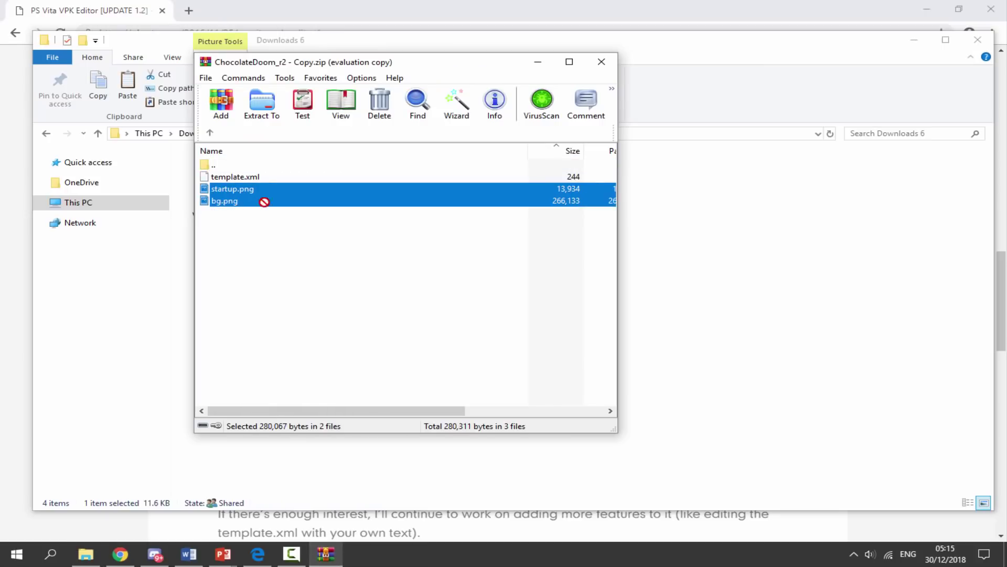
left_click_drag(707, 215, 704, 207)
left_click(644, 259)
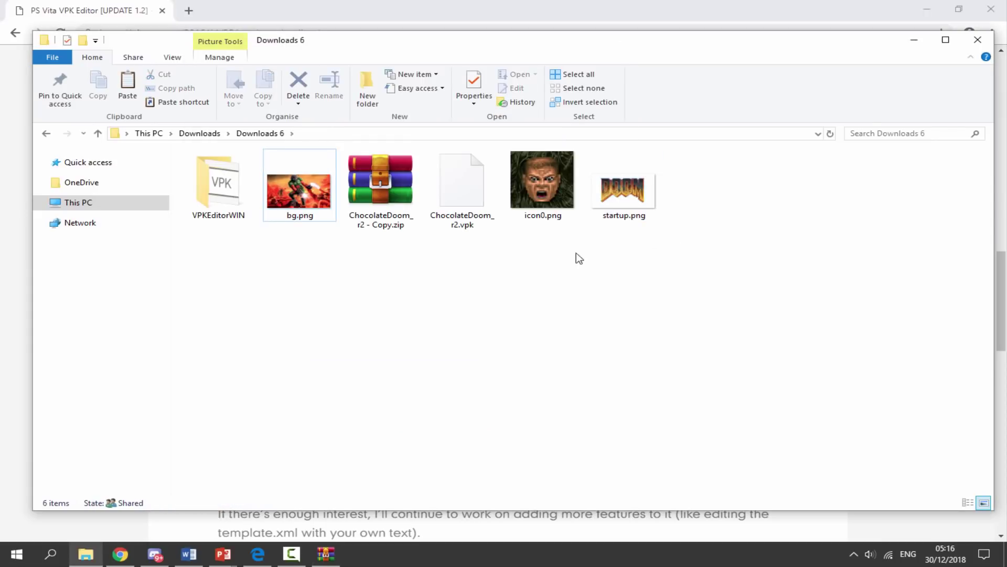
Step: Examine the extracted images bg.png, startup.png and icon0.png in the Downloads 6 folder
left_click(294, 206)
left_click(641, 201)
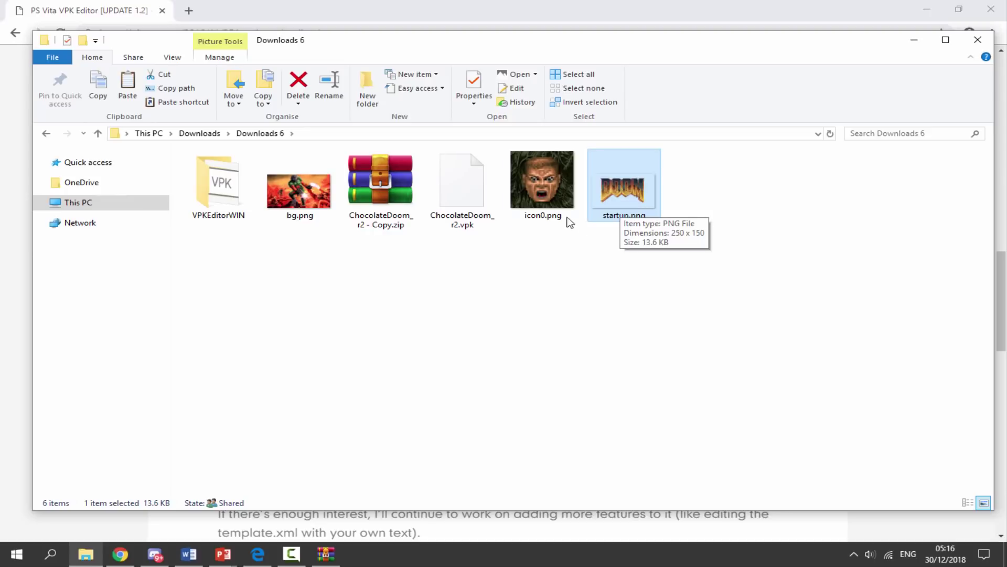
left_click(552, 196)
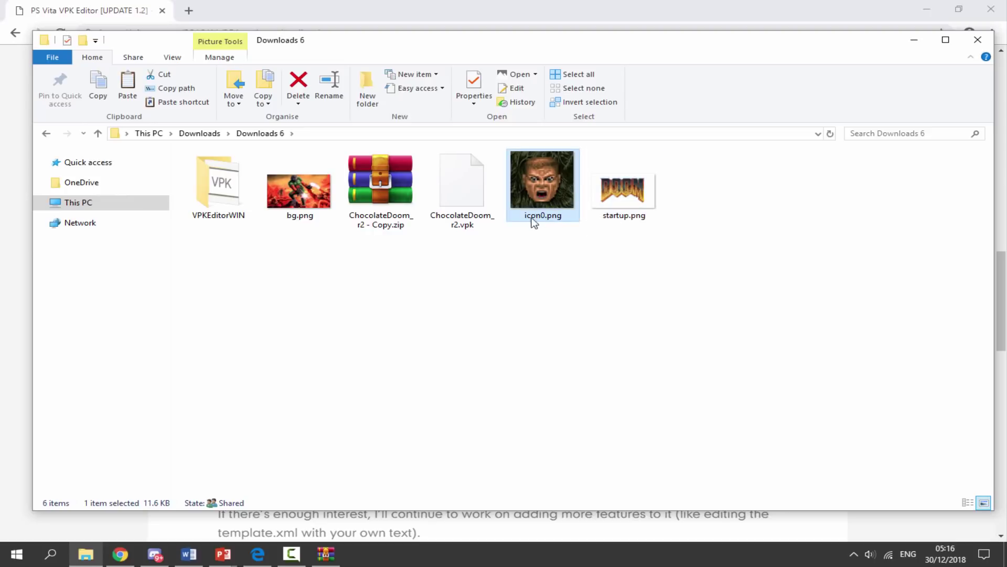
left_click_drag(308, 263, 284, 195)
left_click_drag(525, 260, 677, 178)
left_click(473, 286)
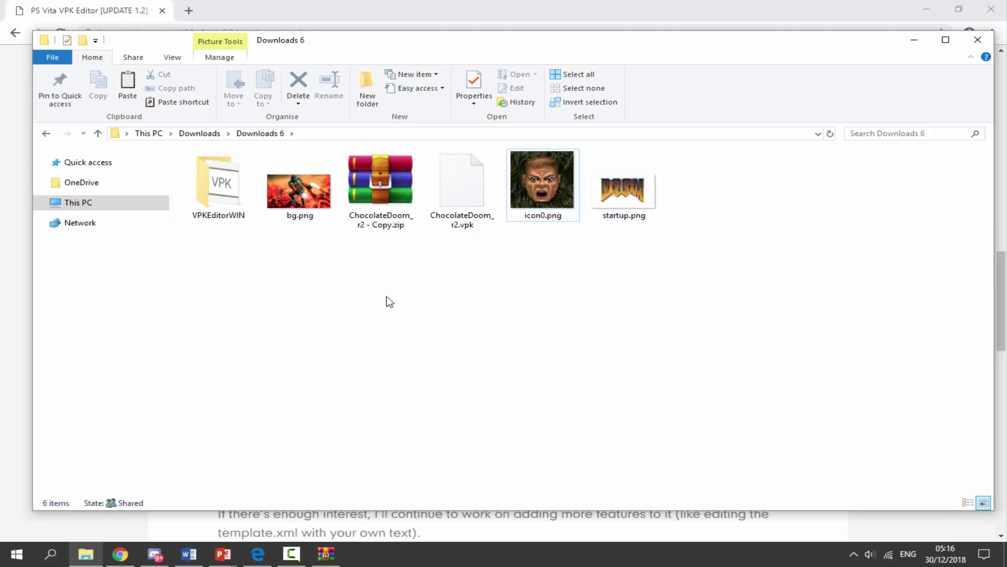
Step: Close the archive in WinRAR and delete ChocolateDoom_r2 - Copy.zip from Downloads 6
left_click(326, 553)
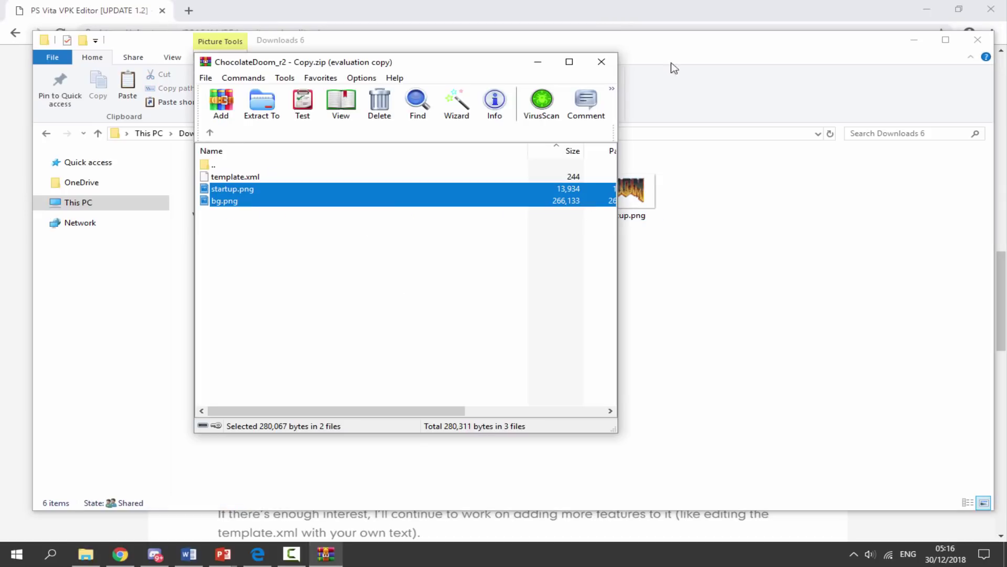
left_click(608, 67)
left_click(386, 185)
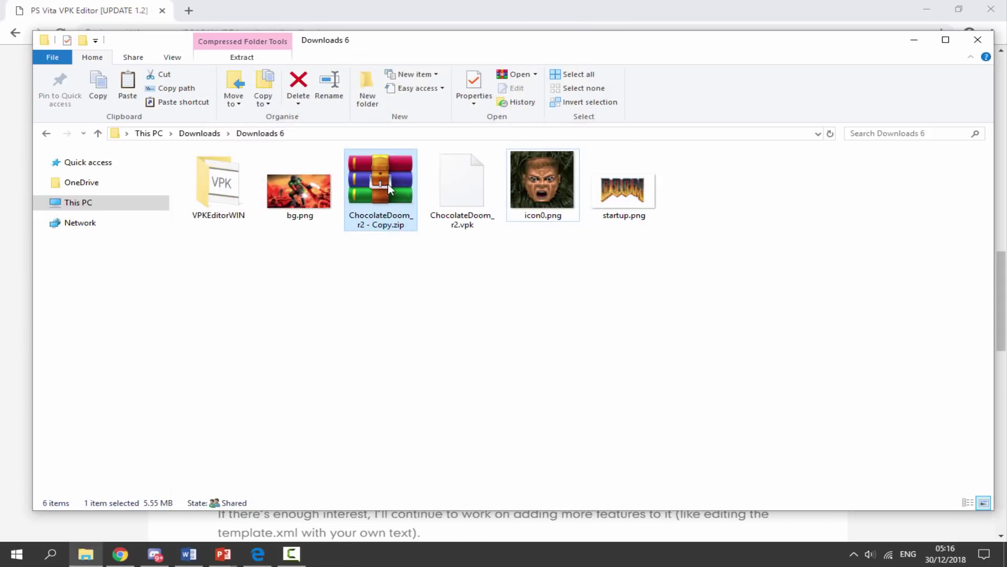
key("Delete")
Step: Copy bg.png, icon0.png and startup.png and paste all three onto the PowerPoint slide with the replacement images
left_click(473, 185)
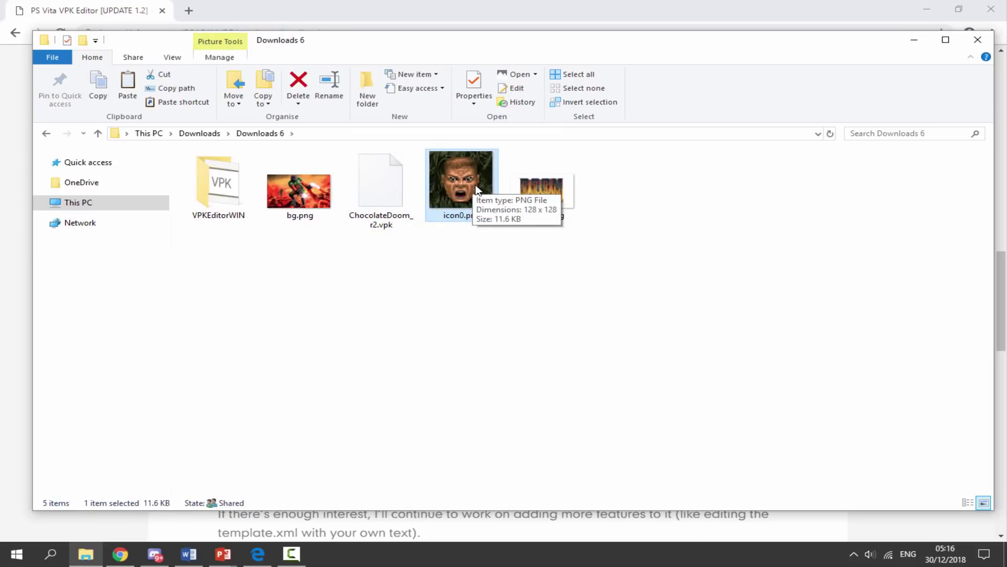
left_click_drag(459, 252, 580, 152)
left_click(310, 221, "ctrl")
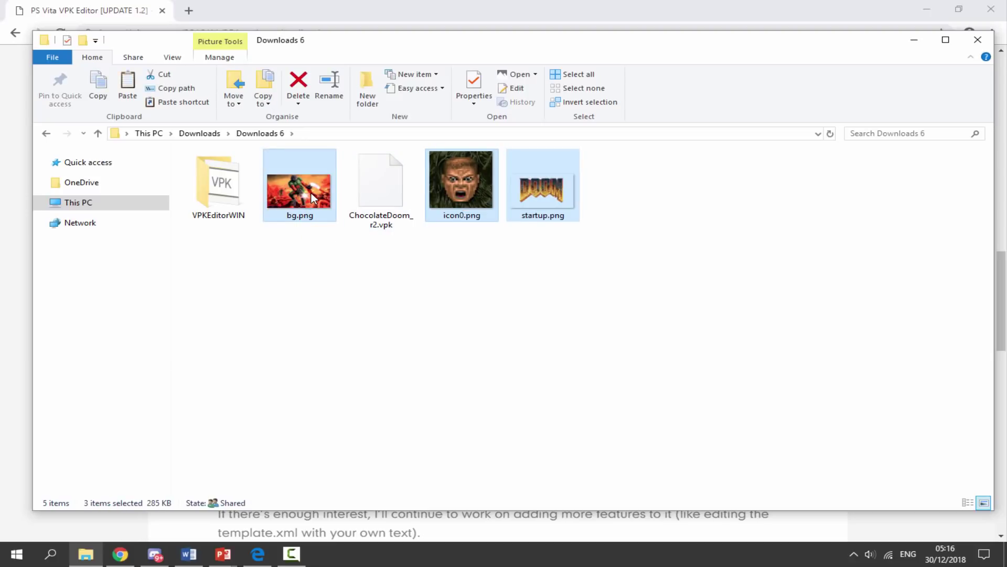
right_click(309, 221)
left_click(348, 467)
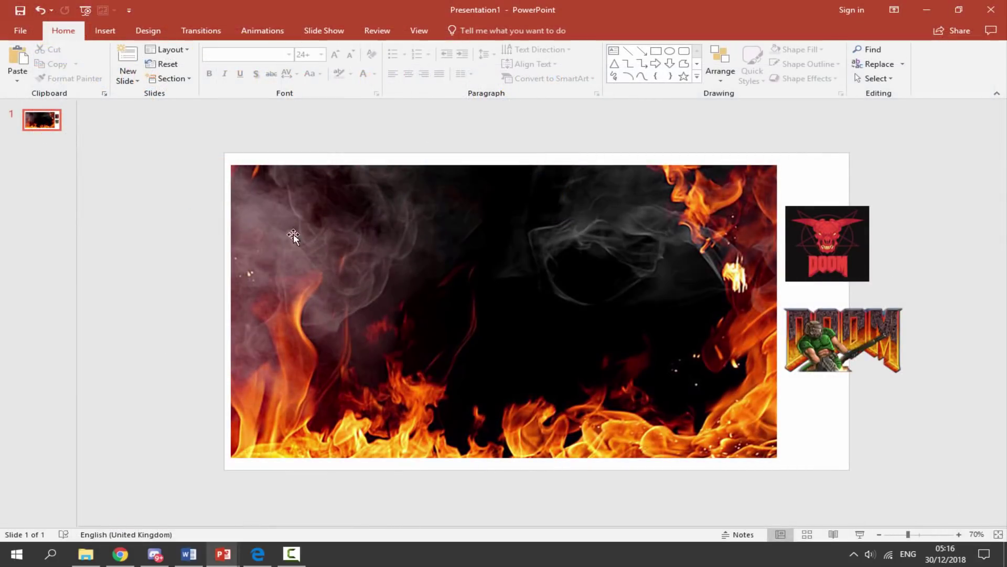
right_click(193, 234)
left_click(212, 245)
Step: Lay the original background over the fire background and the original DOOM logo over its replacement, and set the face and demon icons side by side
left_click_drag(516, 304, 907, 320)
left_click_drag(420, 242, 308, 225)
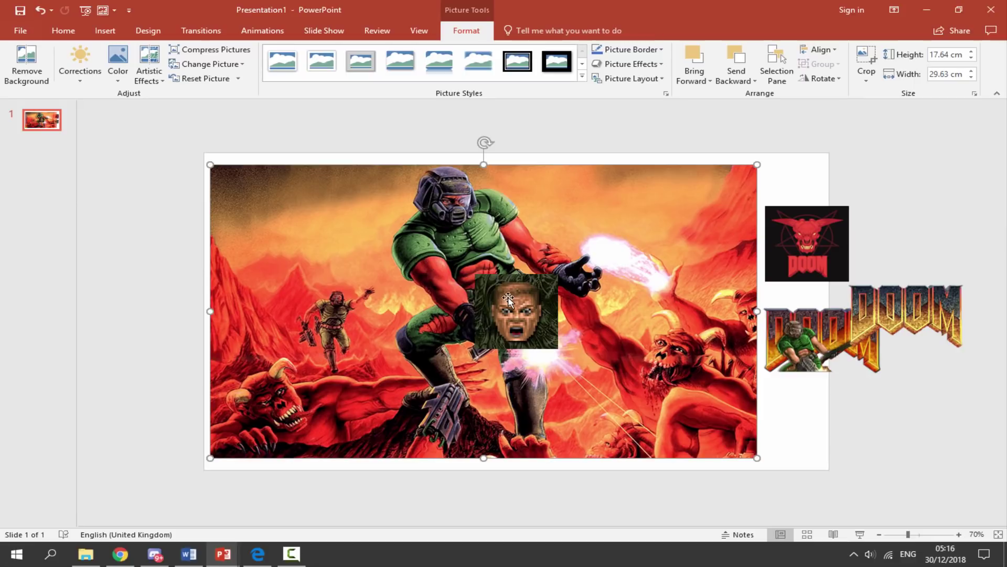
left_click_drag(489, 313, 794, 243)
left_click_drag(901, 315, 815, 325)
left_click(893, 276)
left_click(821, 252)
left_click_drag(821, 252, 795, 219)
left_click(907, 251)
left_click(911, 193)
left_click(877, 142)
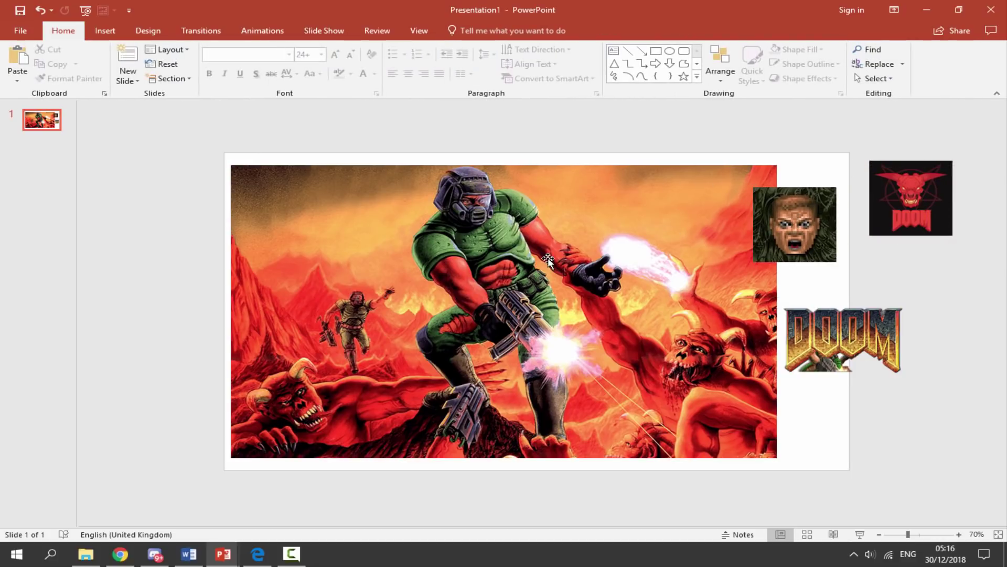
Step: Switch to Chrome and search Google Images for doom logo in a new tab
left_click(128, 548)
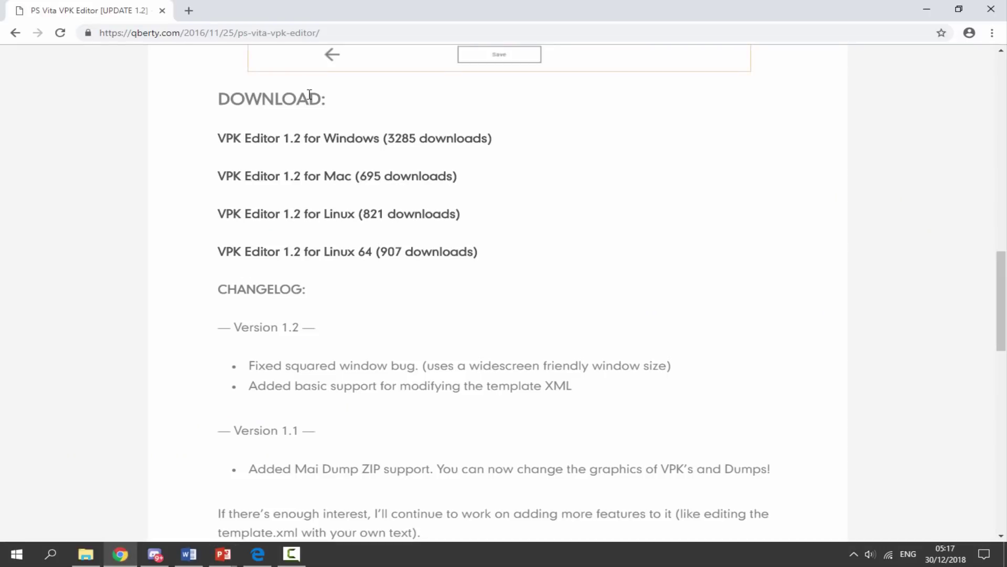
left_click(189, 11)
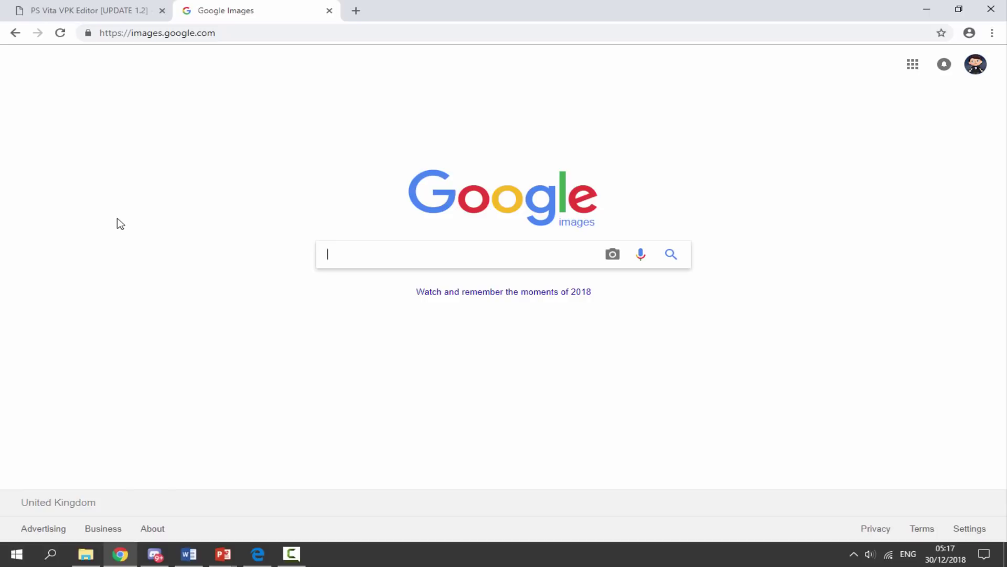
type("doom")
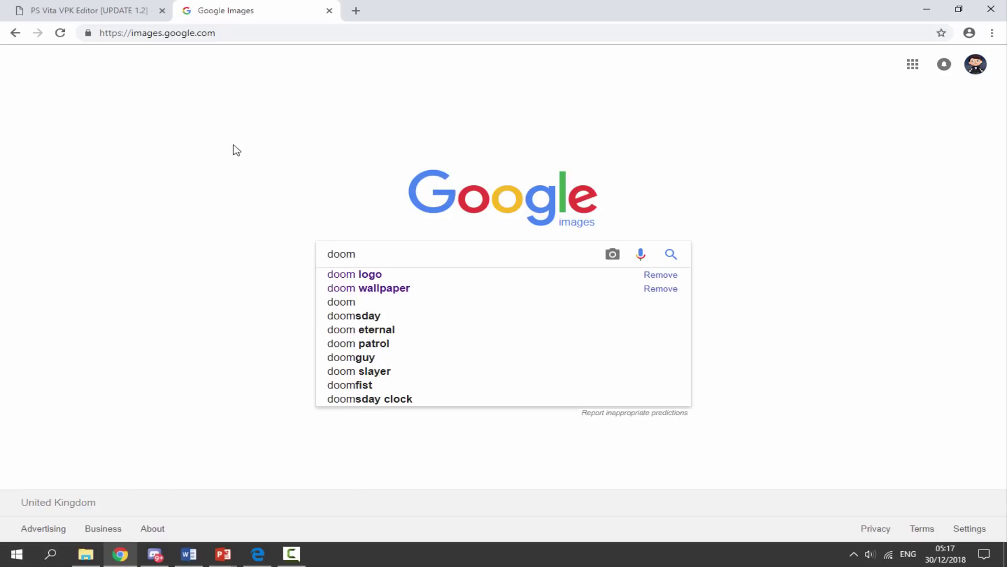
left_click(370, 275)
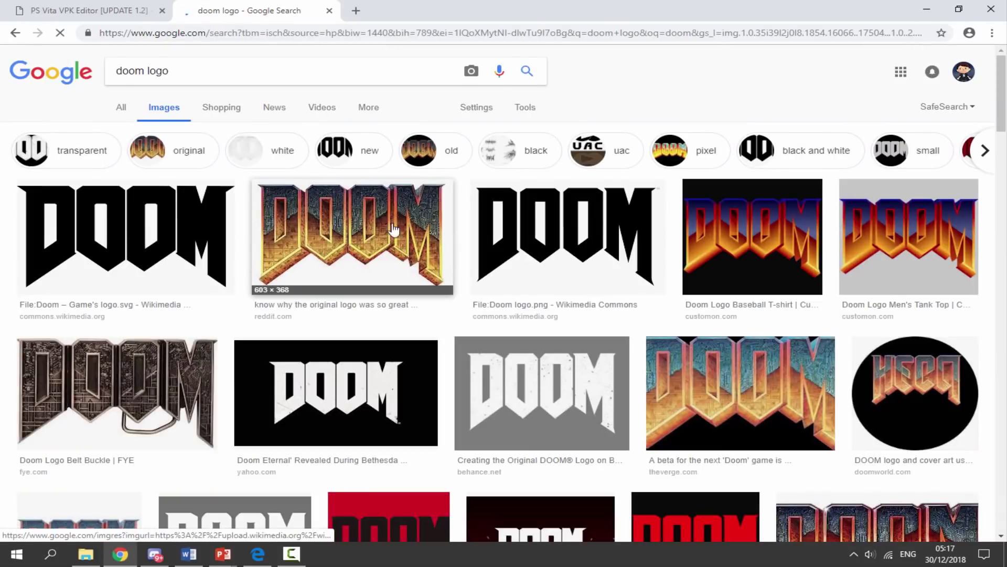
Step: Preview DOOM logo results and copy the image of the black logo on a red background
scroll(329, 206, "down", 5)
scroll(622, 236, "down", 4)
left_click(699, 145)
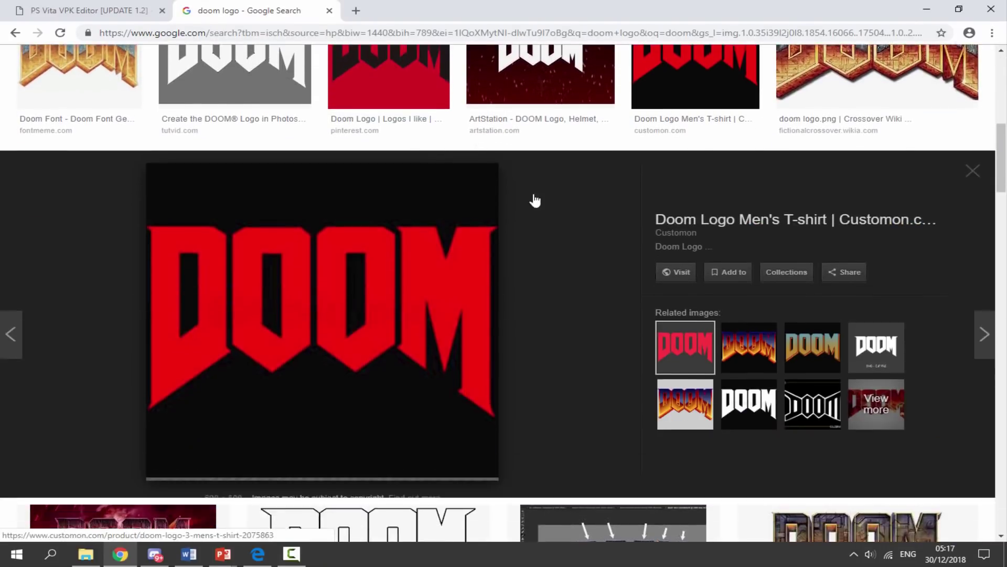
left_click(392, 105)
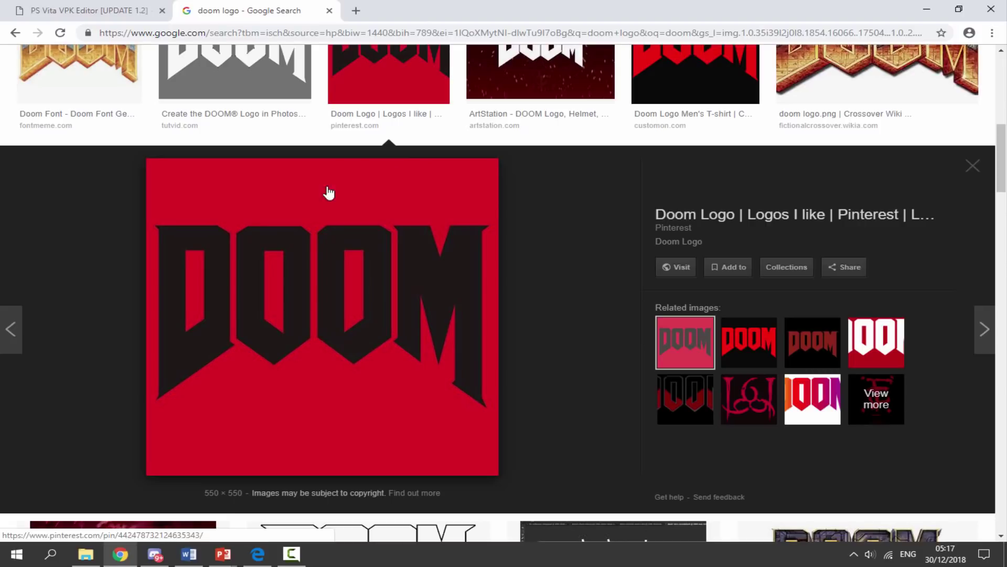
right_click(382, 185)
left_click(452, 295)
Step: Paste the red DOOM logo into Presentation1 in PowerPoint, shrink it to icon size and place it over the demon icon
mouse_move(223, 553)
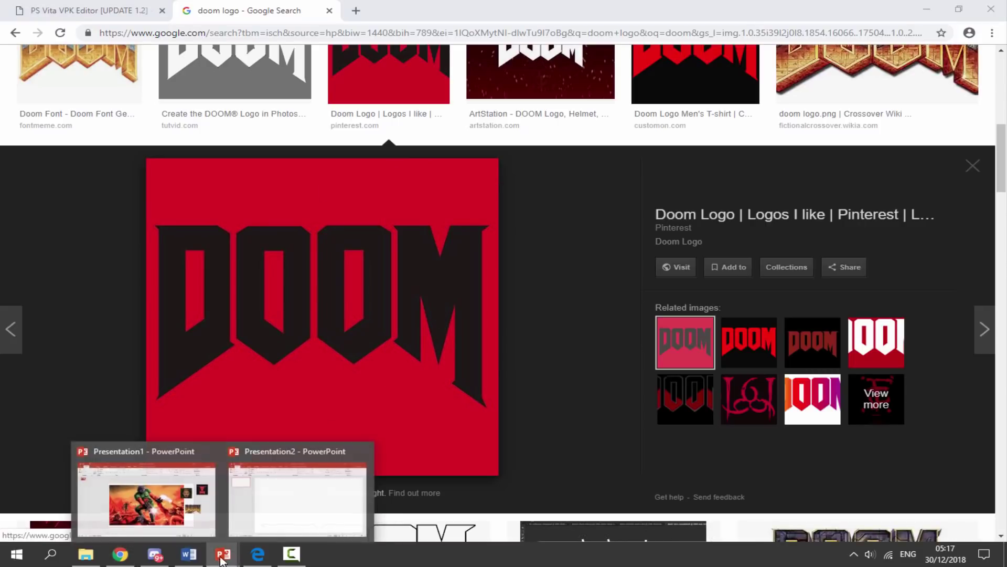
left_click(139, 495)
right_click(190, 162)
left_click(254, 176)
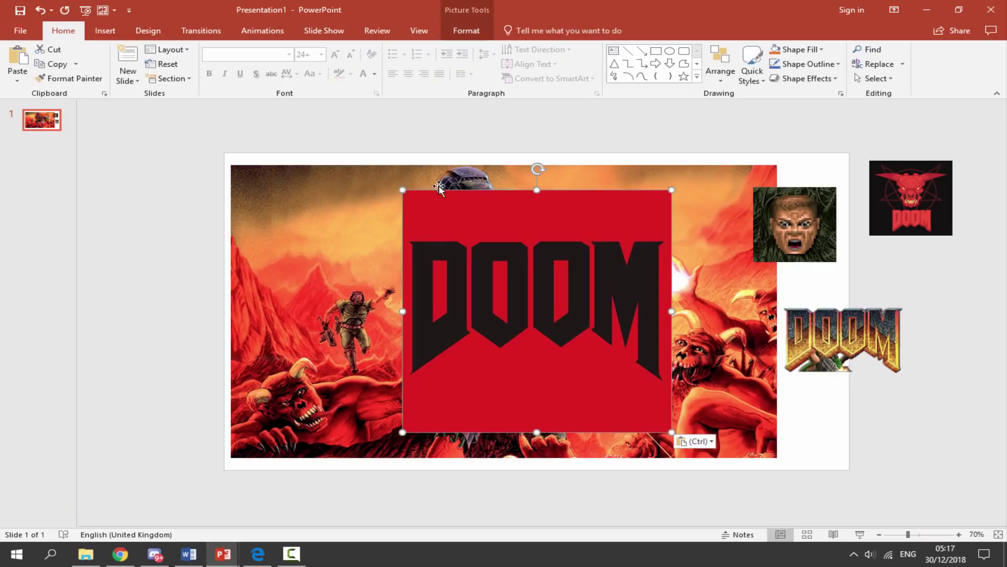
left_click_drag(397, 193, 579, 349)
left_click_drag(632, 390, 924, 203)
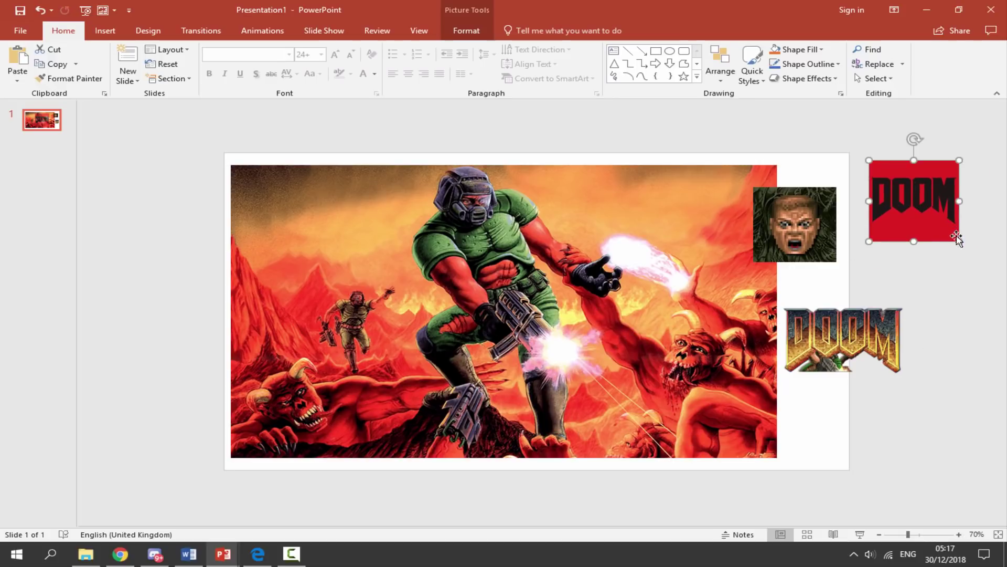
left_click_drag(956, 237, 792, 213)
Step: Remove the red DOOM logo and the original face icon, leaving the demon icon beside the slide's edge
left_click(948, 279)
left_click_drag(886, 198, 879, 204)
key("Escape")
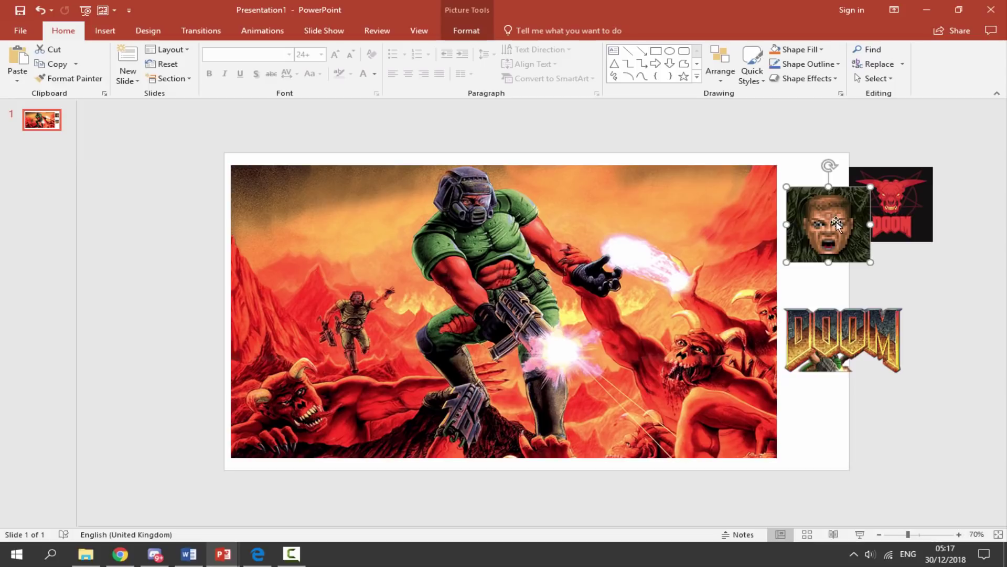
key("ctrl+z")
Step: Save the demon icon as a PNG picture in Downloads 6, replacing icon0.png
right_click(892, 200)
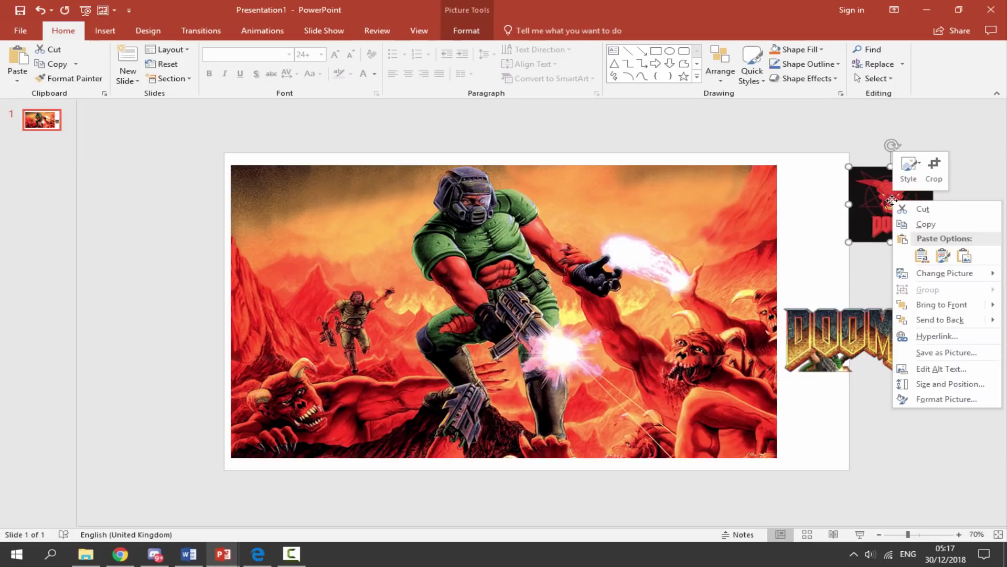
left_click(932, 353)
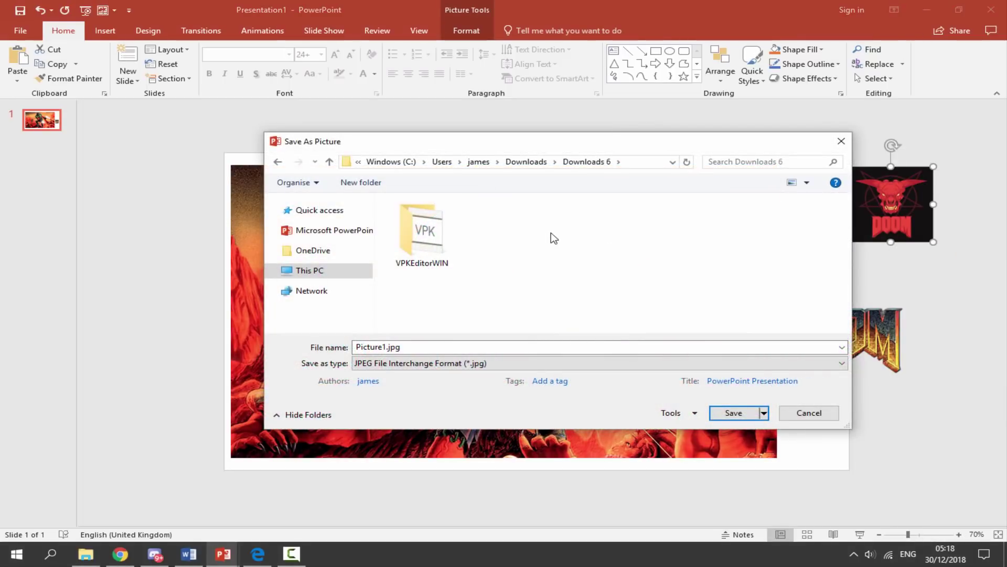
left_click(444, 364)
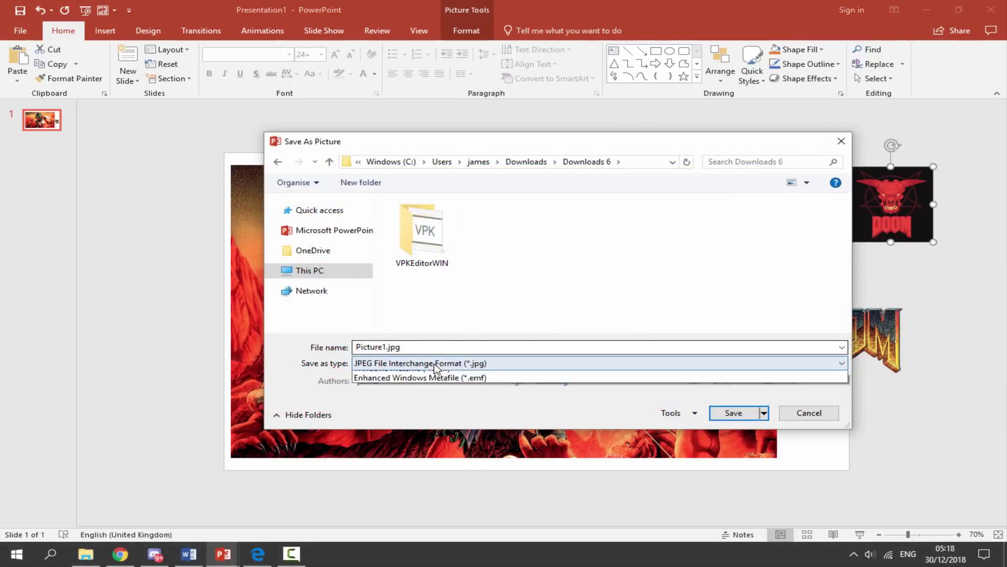
left_click(462, 395)
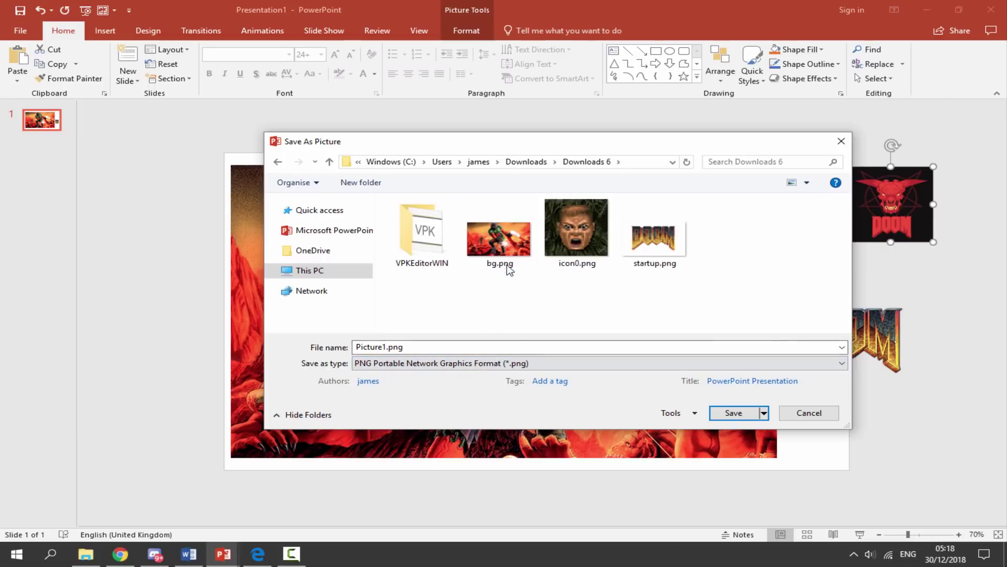
left_click(574, 255)
left_click(734, 413)
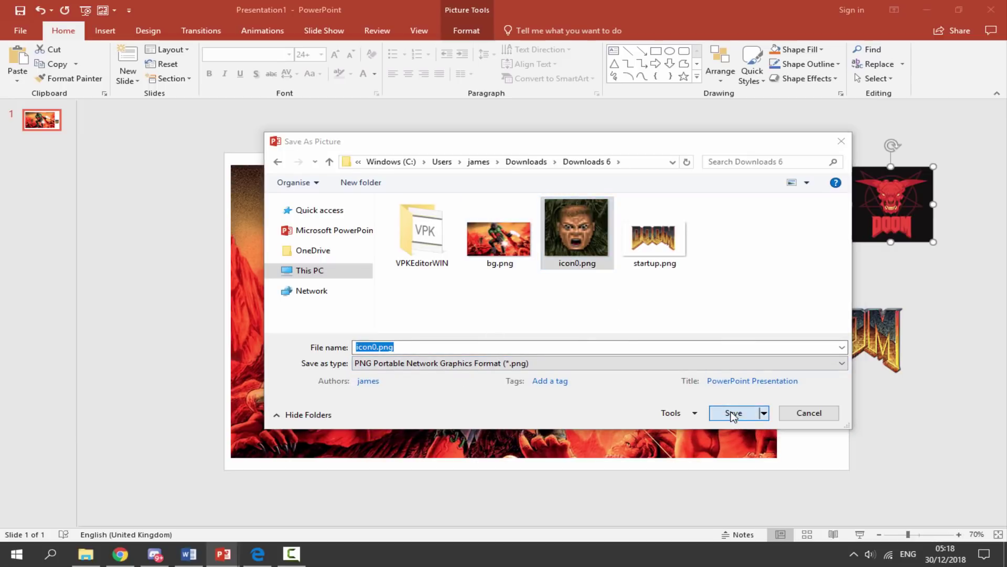
left_click(531, 278)
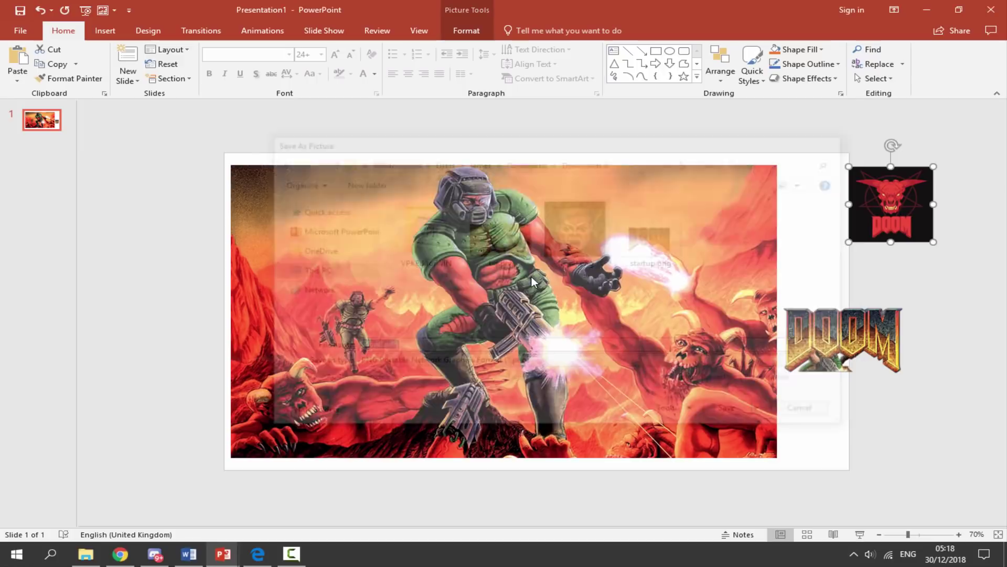
Step: Remove the original DOOM logo and save the replacement logo with the green marine as a PNG, replacing startup.png in Downloads 6
left_click_drag(807, 338, 863, 328)
right_click(863, 327)
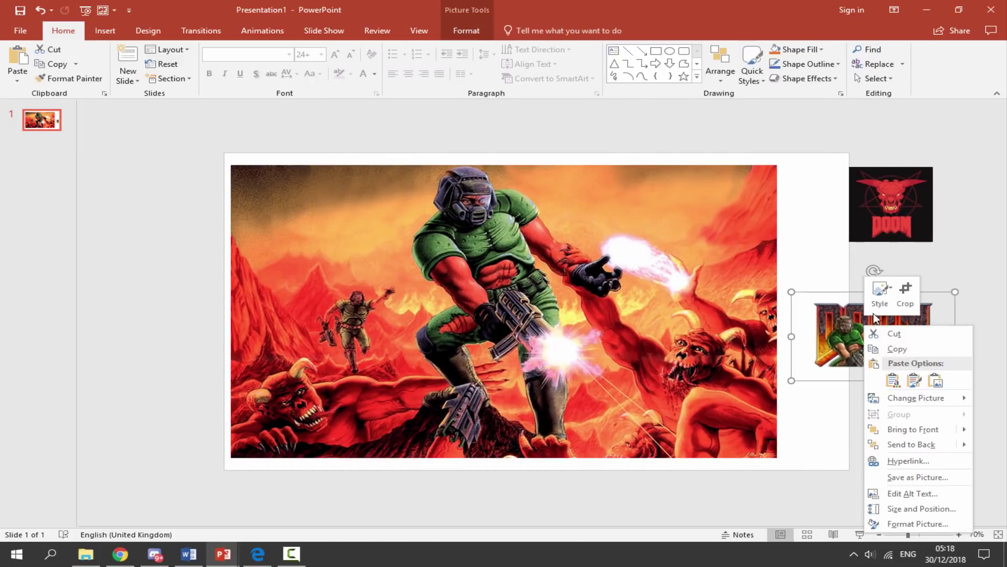
left_click(920, 477)
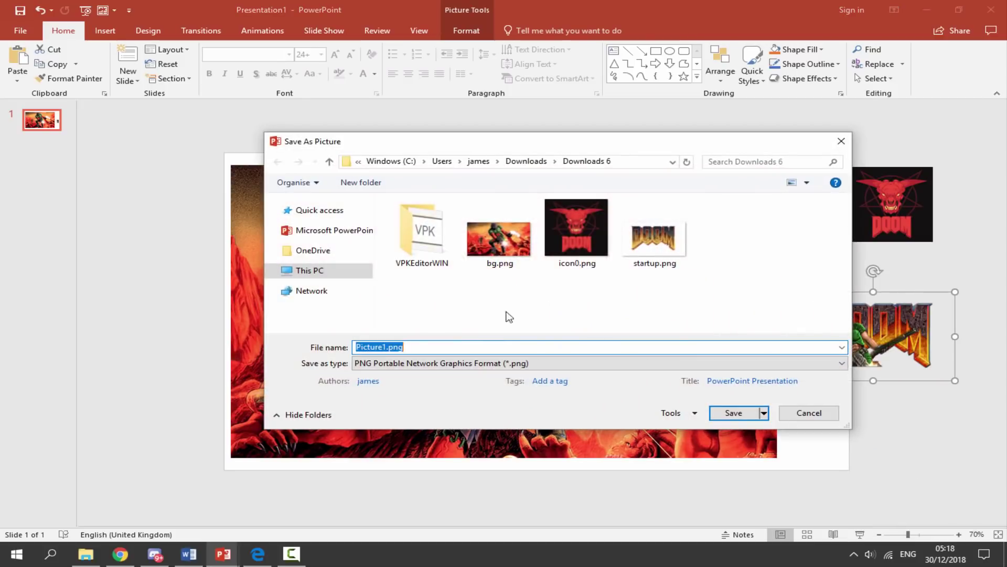
left_click(650, 261)
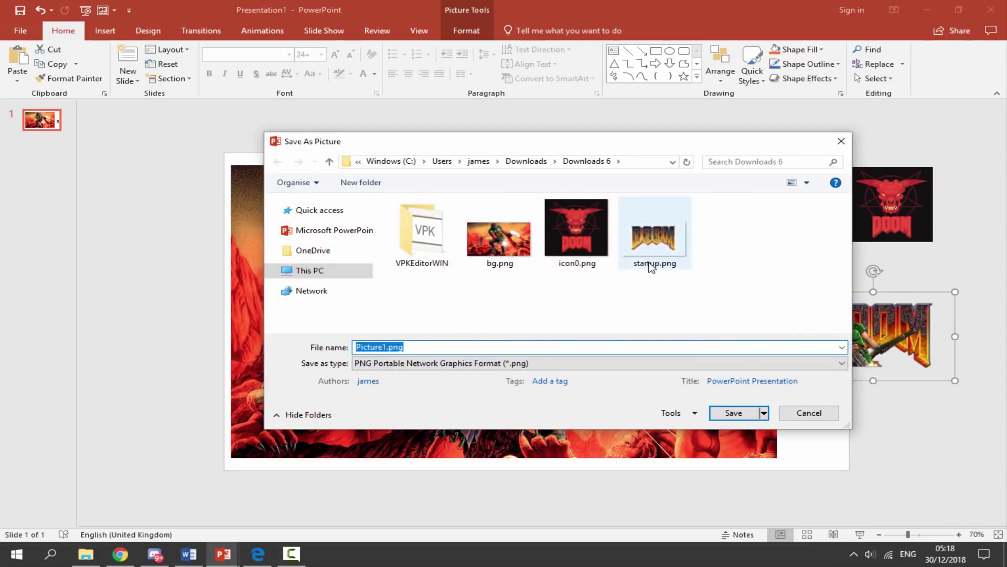
left_click(733, 413)
left_click(543, 278)
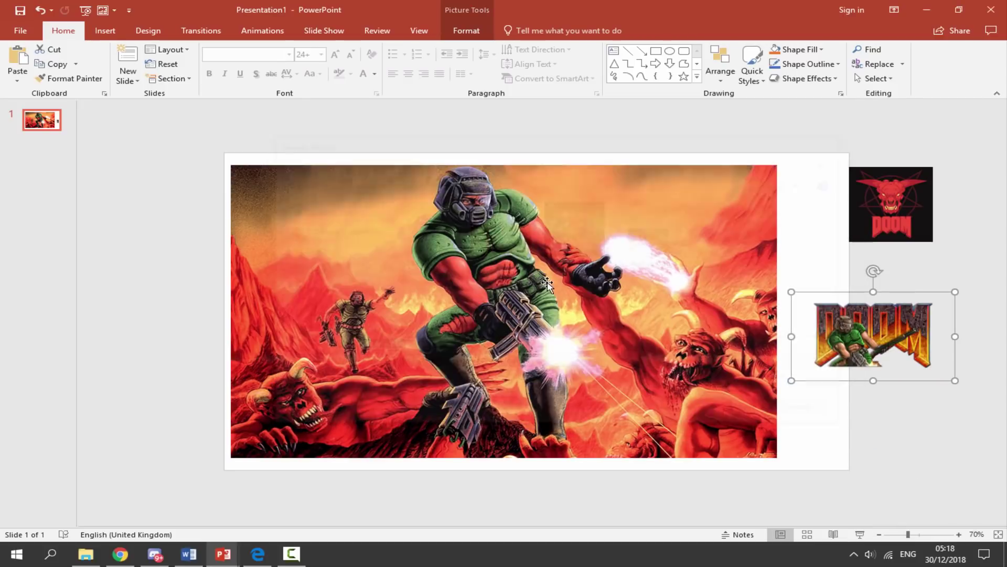
Step: Delete the original background from the slide and save the fire background as a PNG, replacing bg.png in Downloads 6
left_click(545, 281)
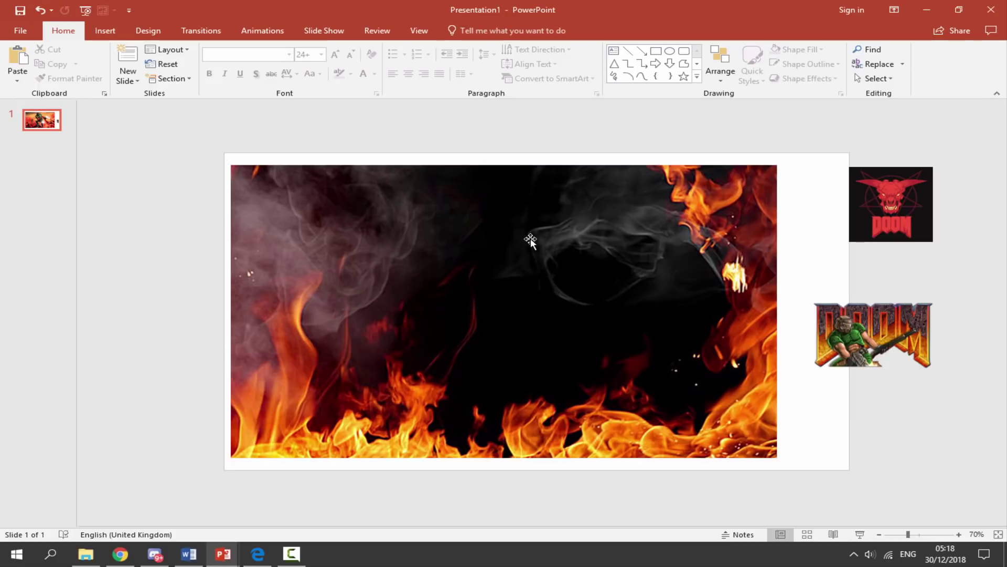
left_click(512, 239)
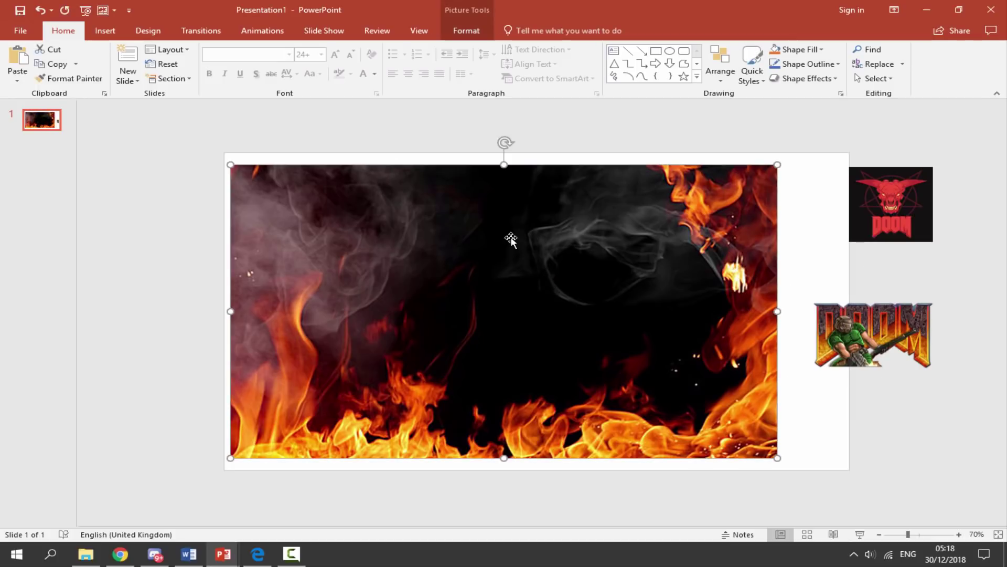
right_click(512, 238)
left_click(536, 390)
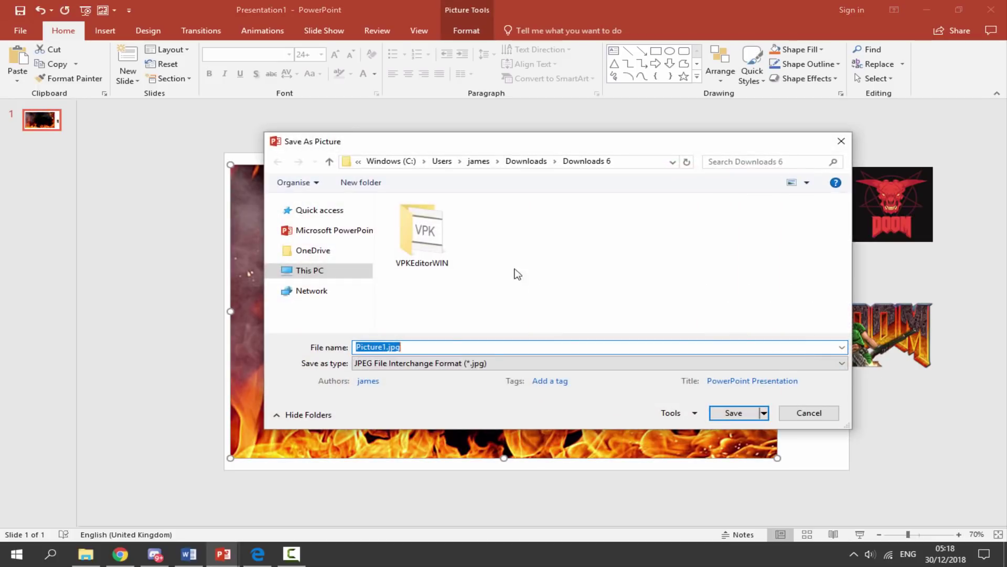
left_click(436, 363)
left_click(444, 385)
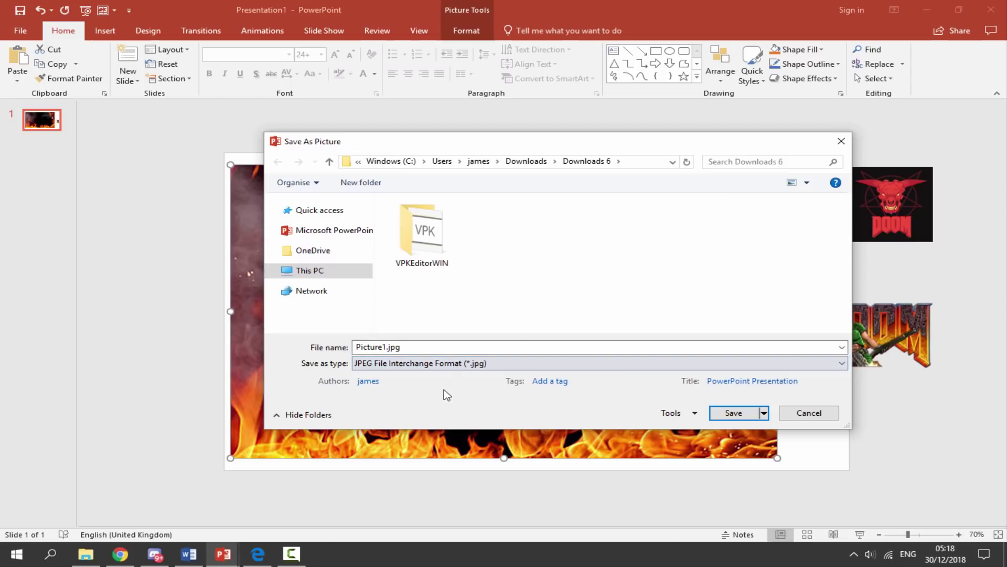
left_click(453, 363)
left_click(465, 395)
left_click(499, 231)
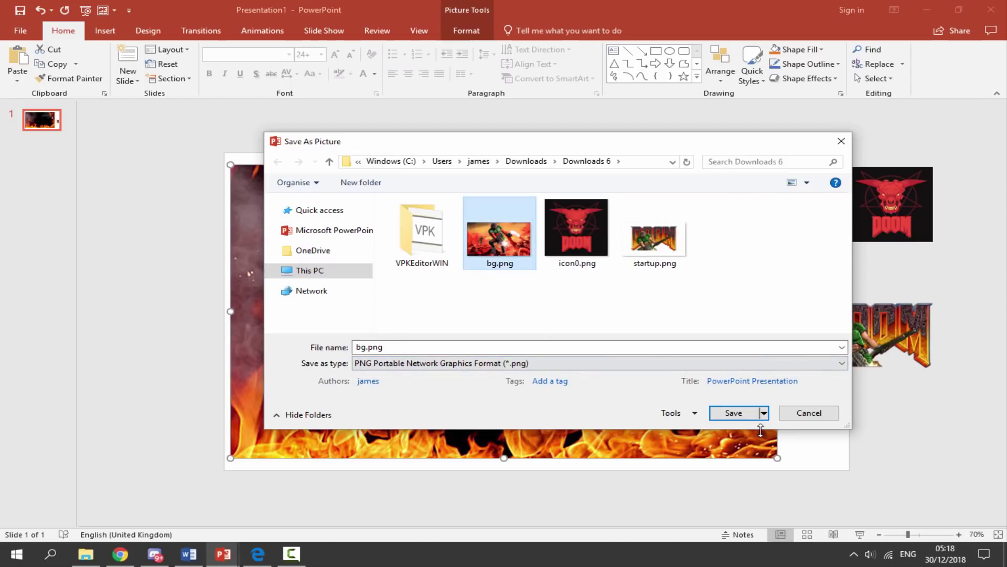
left_click(735, 412)
left_click(545, 277)
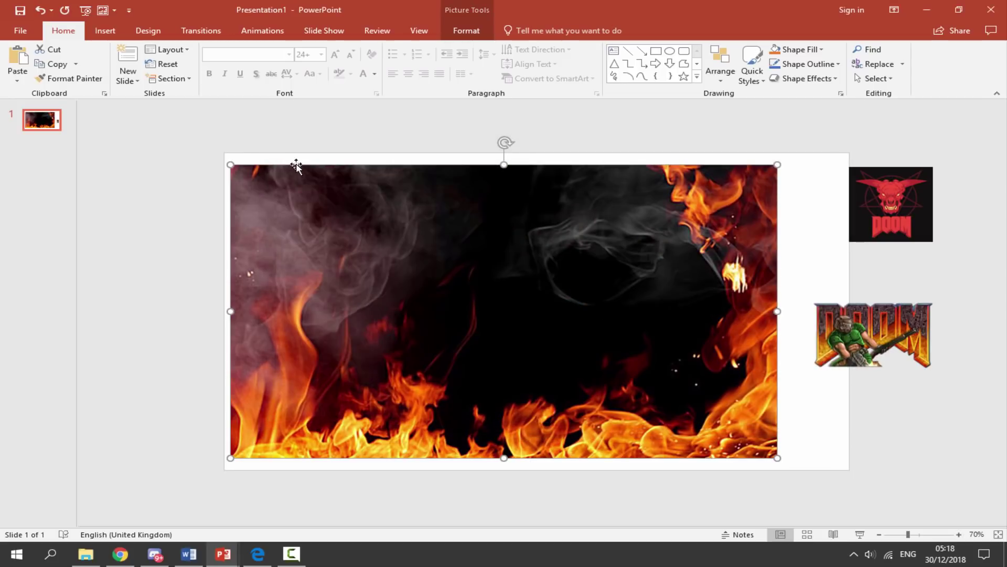
key("Escape")
Step: Return to the Downloads 6 folder in File Explorer and check the replaced bg.png, icon0.png and startup.png
left_click(92, 559)
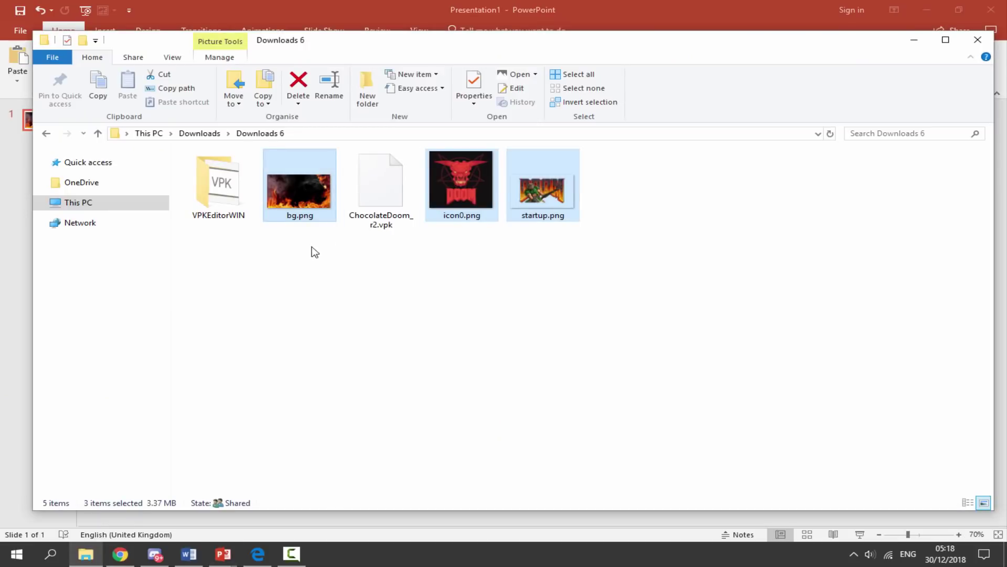
left_click_drag(314, 252, 711, 218)
left_click(707, 217)
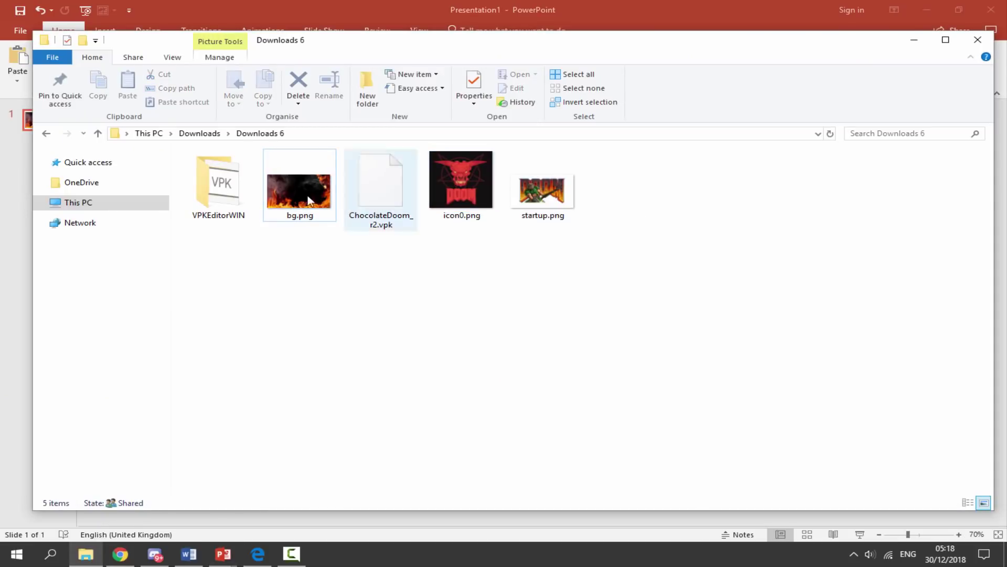
Step: Launch VPK Editor 1.2 from the VPKEditorWIN folder and load ChocolateDoom_r2.vpk from Downloads 6
double_click(231, 182)
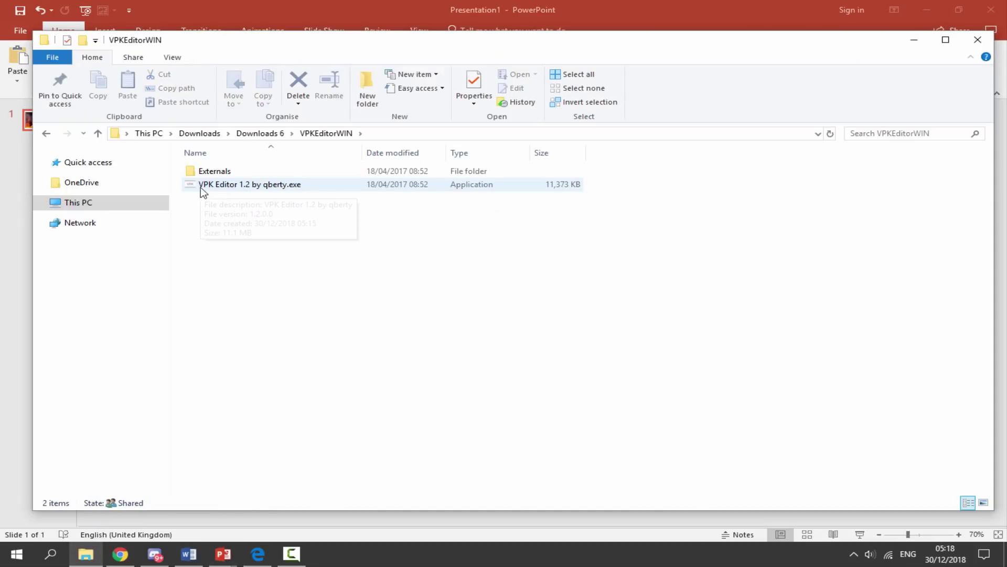
left_click(276, 189)
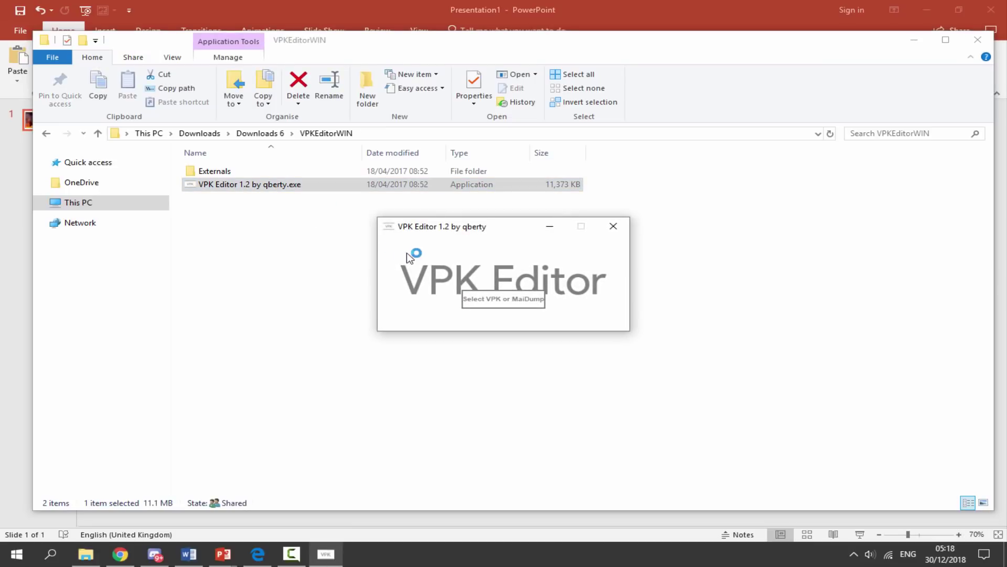
left_click(509, 299)
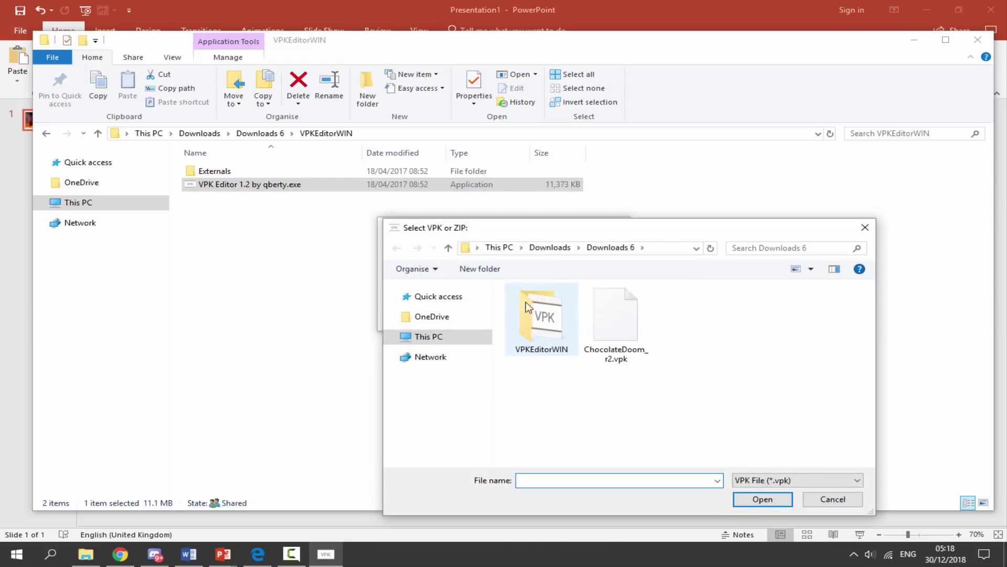
left_click(626, 327)
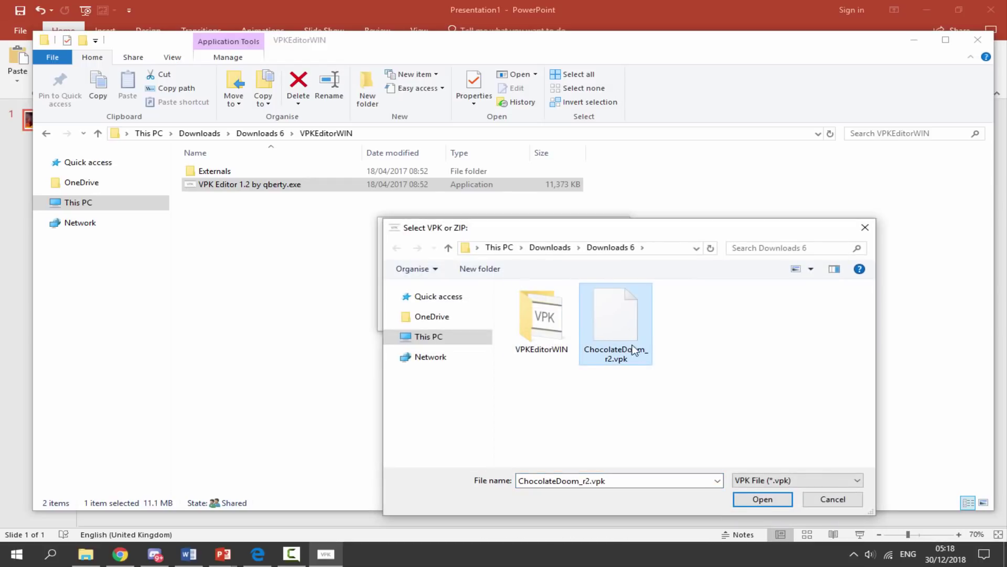
left_click(771, 497)
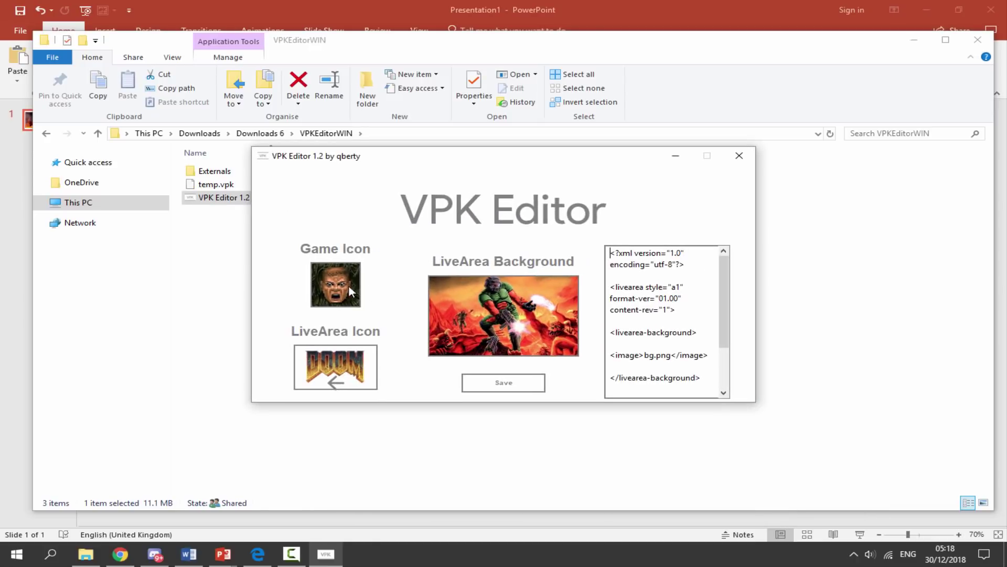
Step: Replace the game icon with the PNG image icon0.png from Downloads 6
left_click(331, 277)
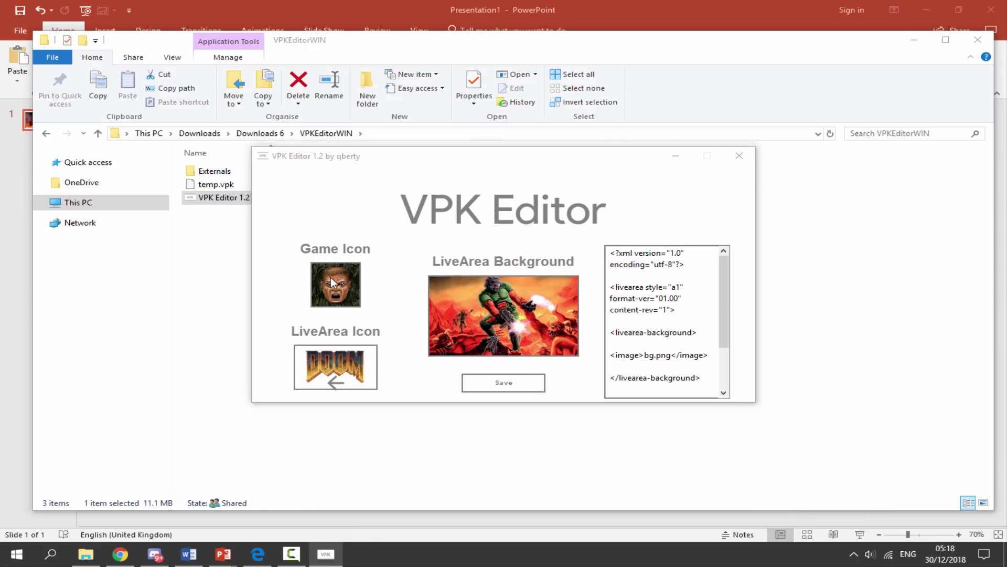
left_click(618, 429)
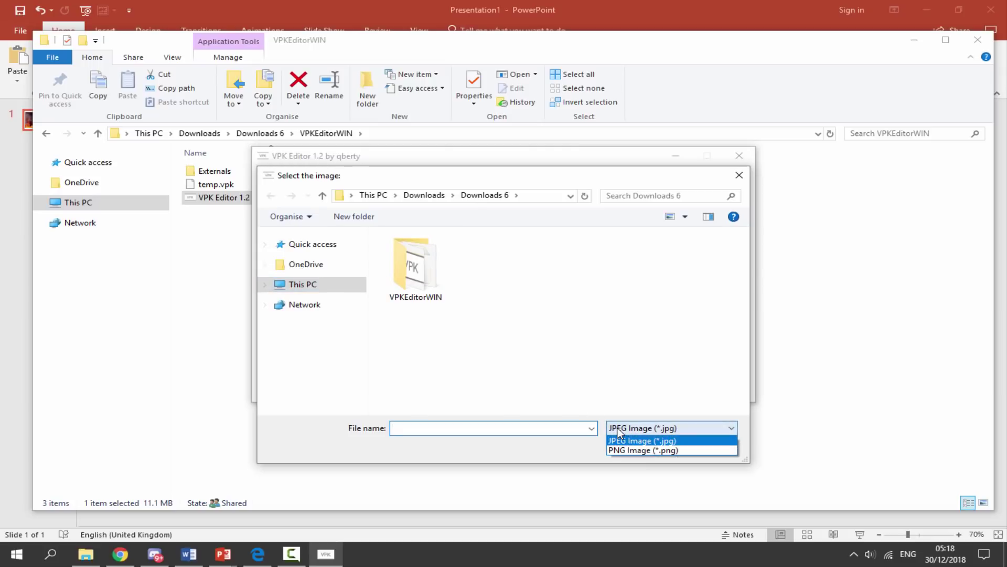
left_click(634, 449)
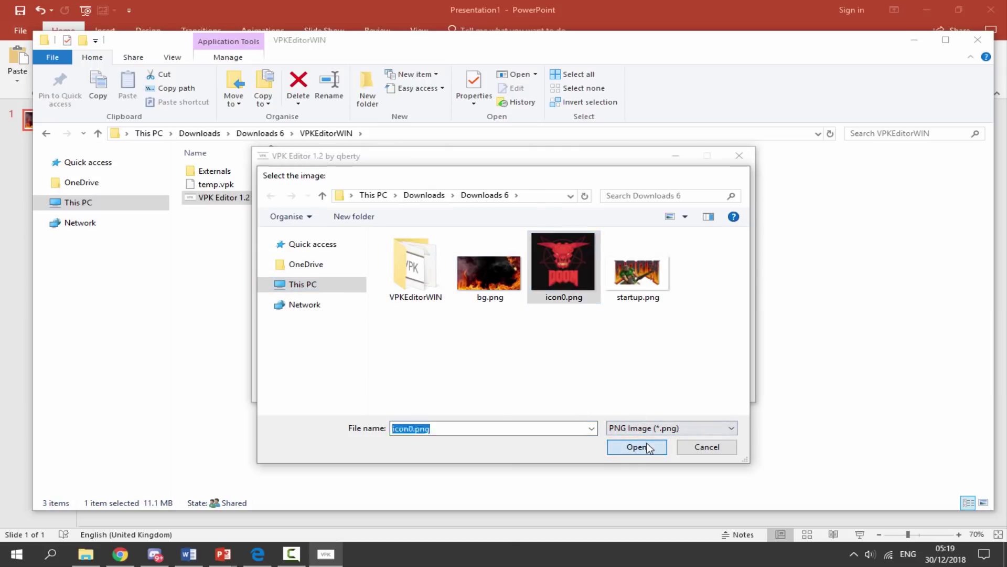
left_click(649, 447)
Step: Replace the LiveArea background with the PNG image bg.png from Downloads 6
left_click(509, 319)
left_click(658, 429)
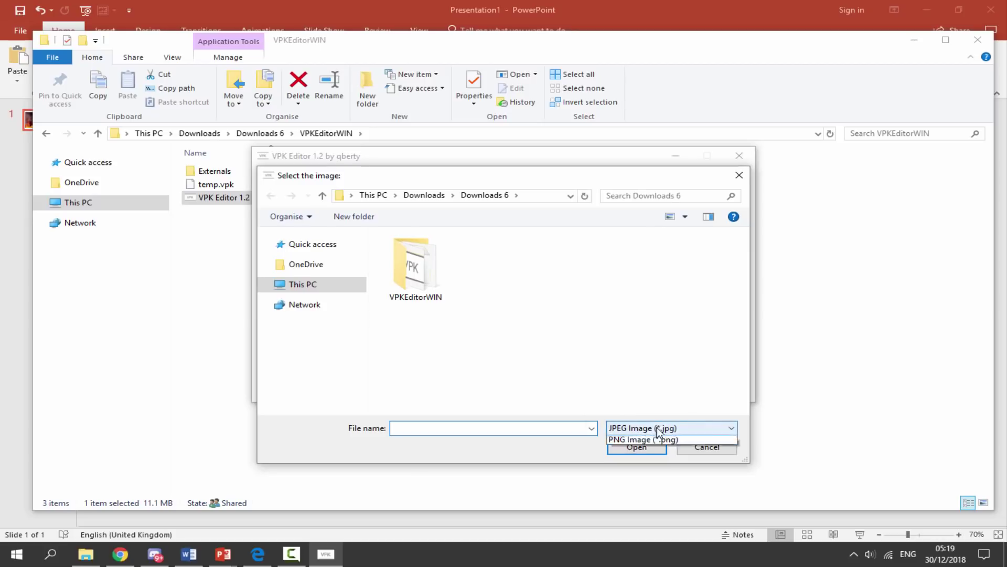
left_click(482, 268)
left_click(632, 447)
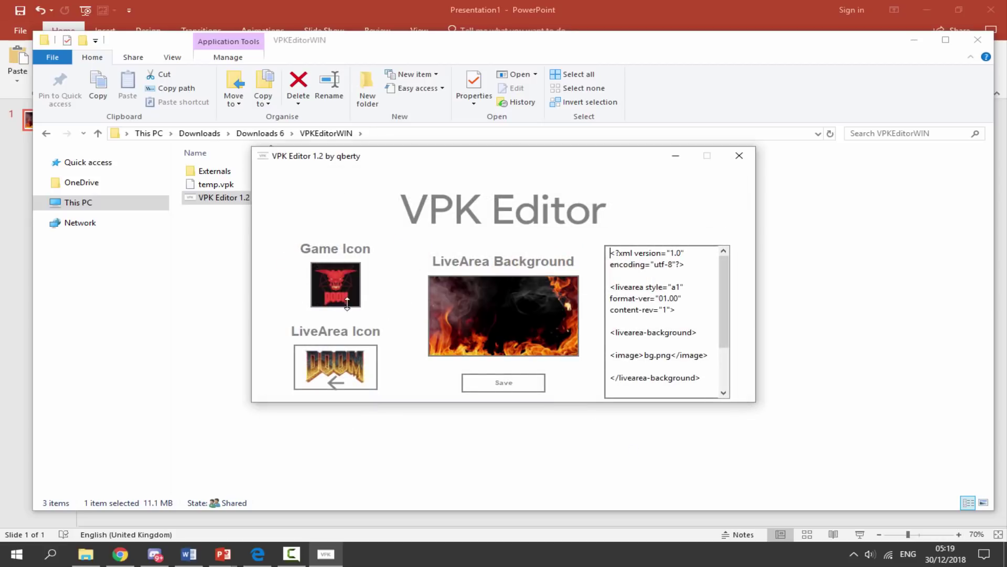
Step: Replace the LiveArea icon with the PNG image startup.png from Downloads 6
left_click(338, 359)
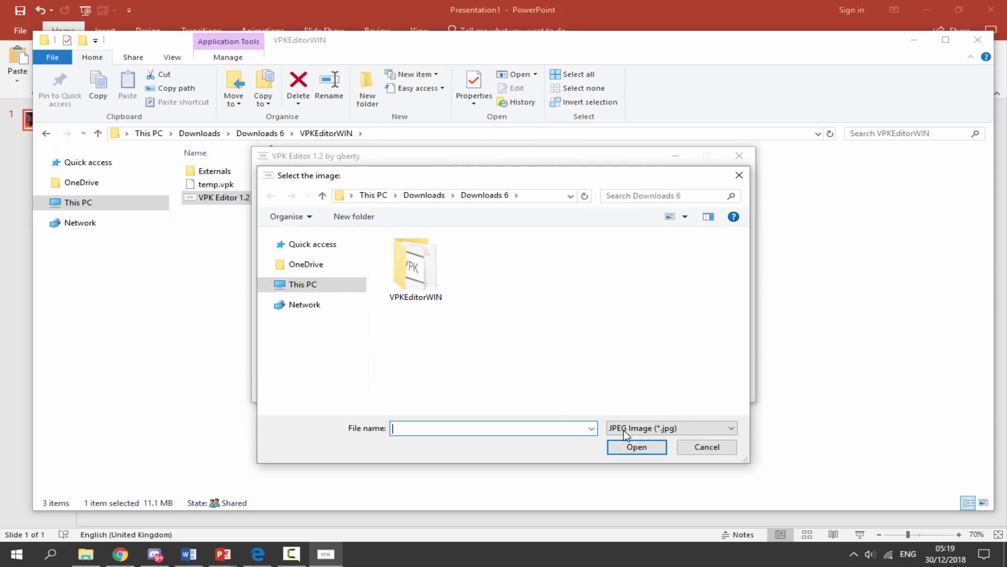
left_click(646, 429)
left_click(641, 450)
left_click(637, 268)
left_click(639, 448)
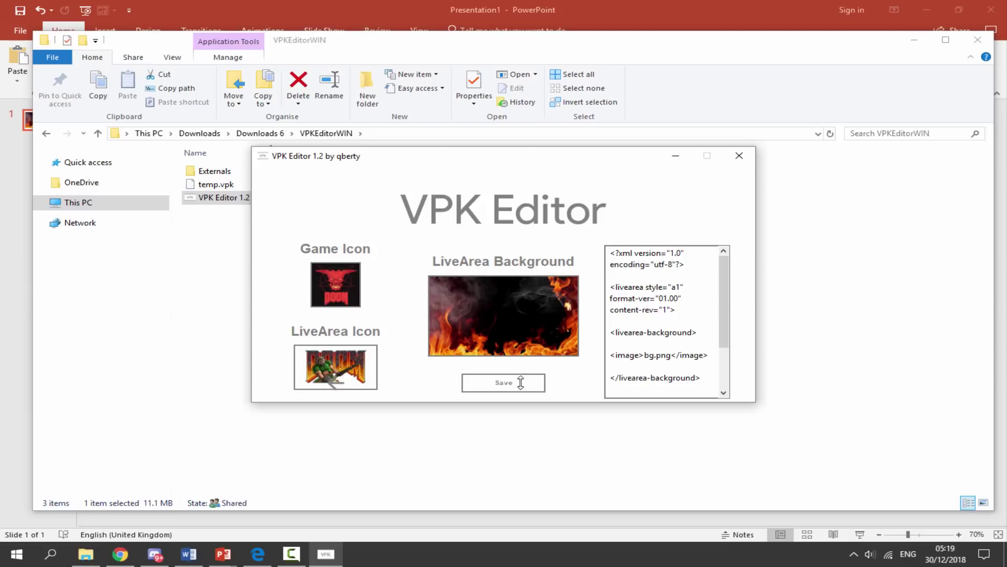
Step: Save the edited package in Downloads 6 as ChocolateDoom_r2 Updated.vpk
left_click(505, 383)
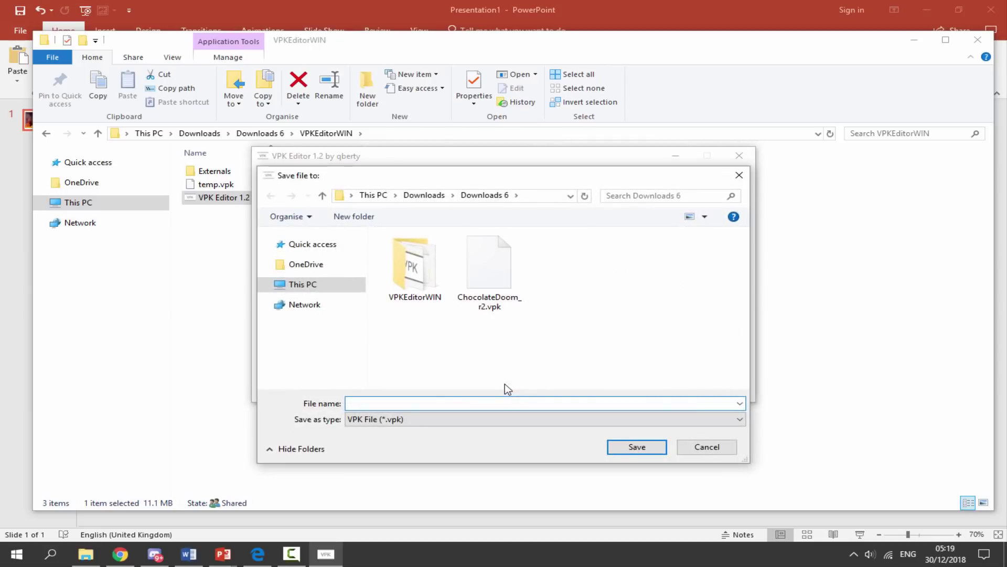
left_click(490, 285)
left_click(402, 402)
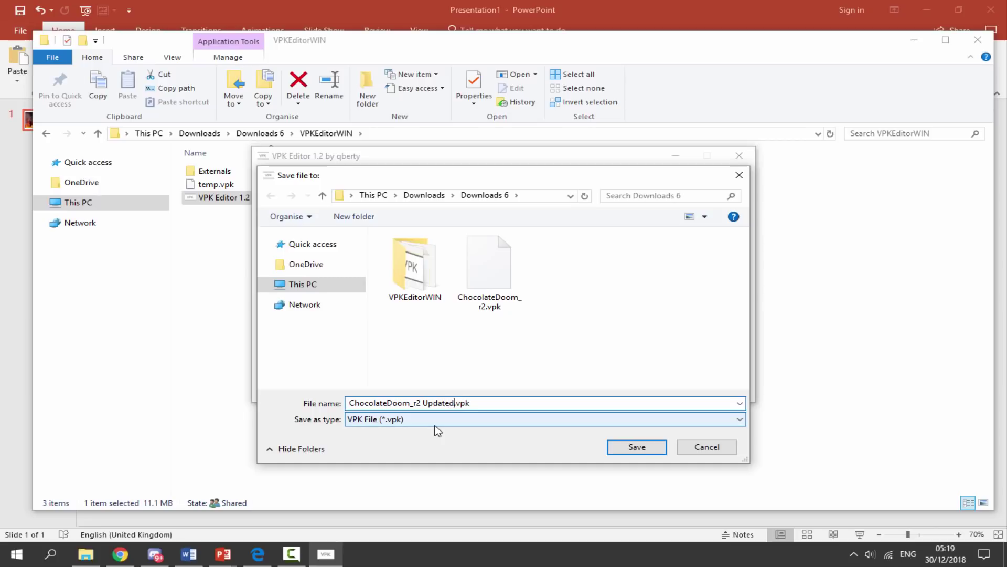
key("Return")
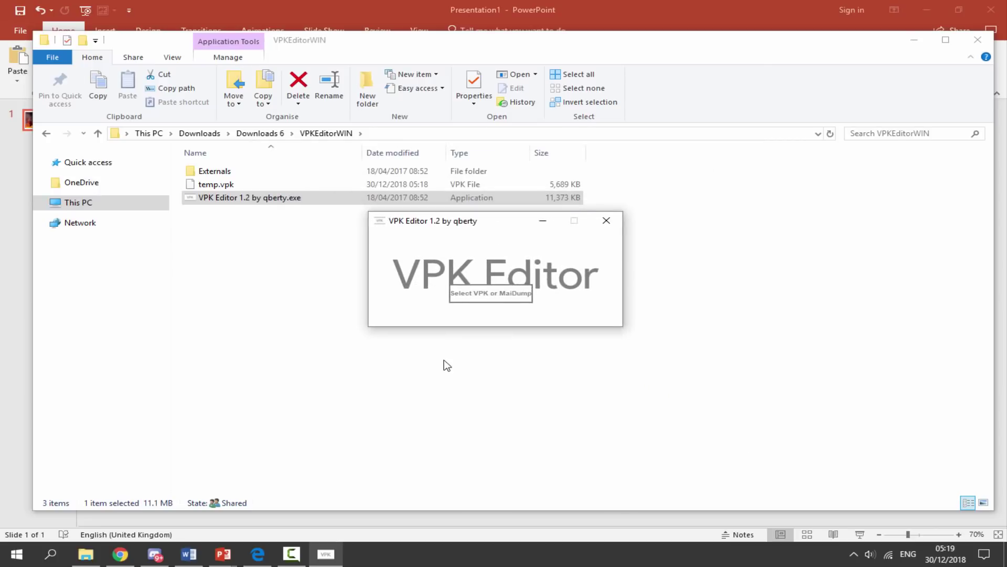
Step: Close VPK Editor, return to the Downloads 6 folder in File Explorer and select the updated VPK
left_click(598, 225)
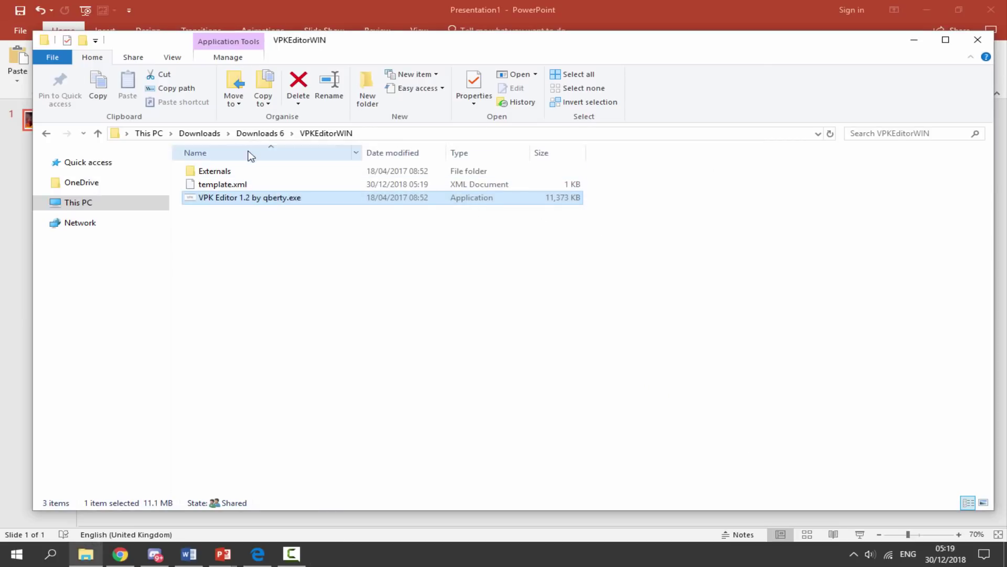
left_click(255, 134)
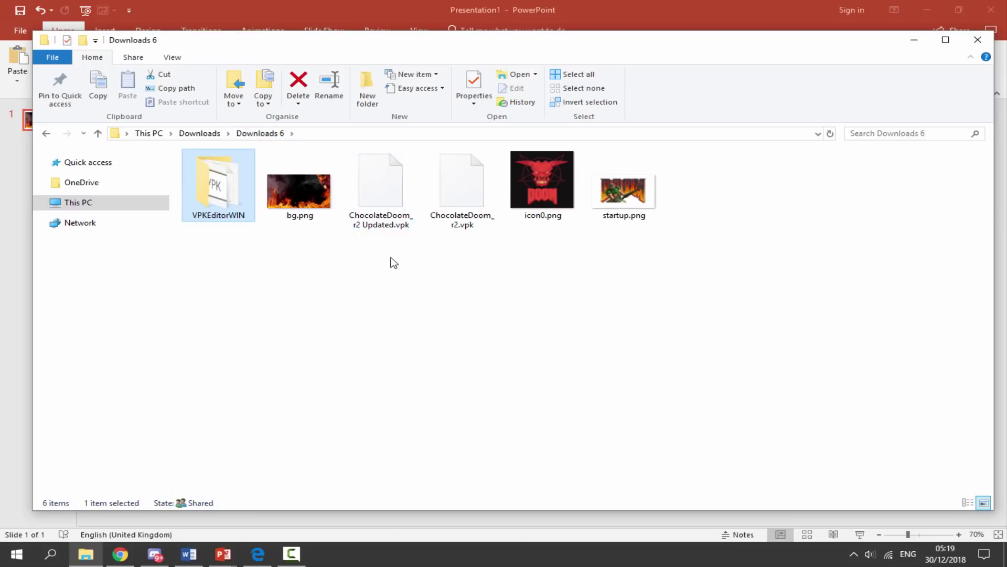
left_click_drag(391, 258, 395, 213)
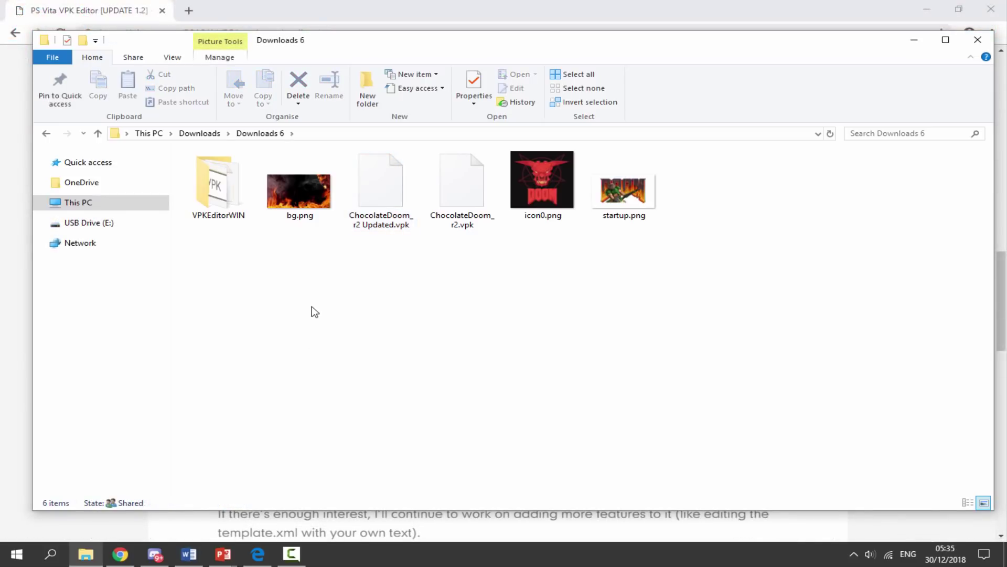
Step: Copy ChocolateDoom_r2 Updated.vpk from Downloads 6 to USB Drive (E:)
left_click_drag(398, 259, 390, 219)
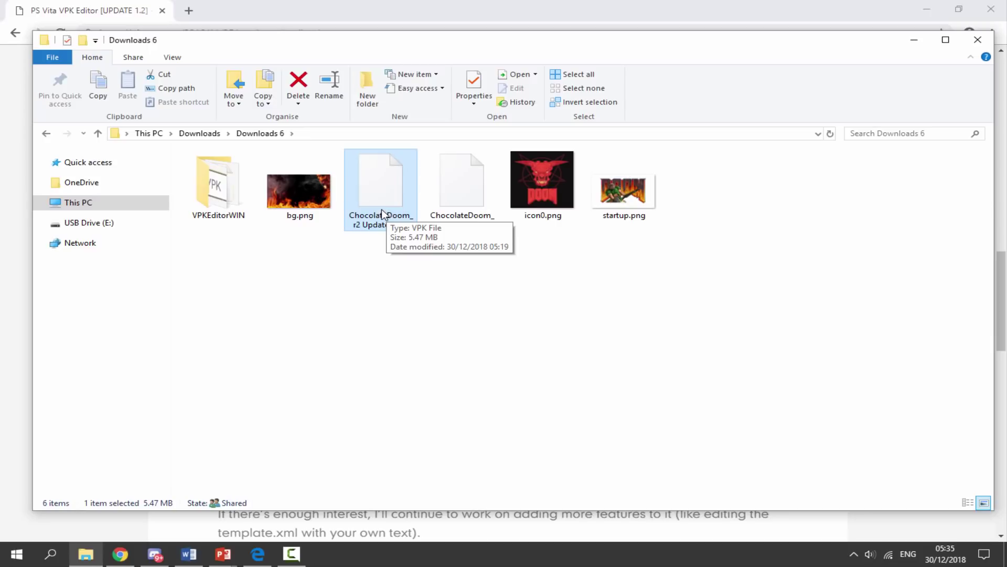
left_click_drag(380, 193, 125, 231)
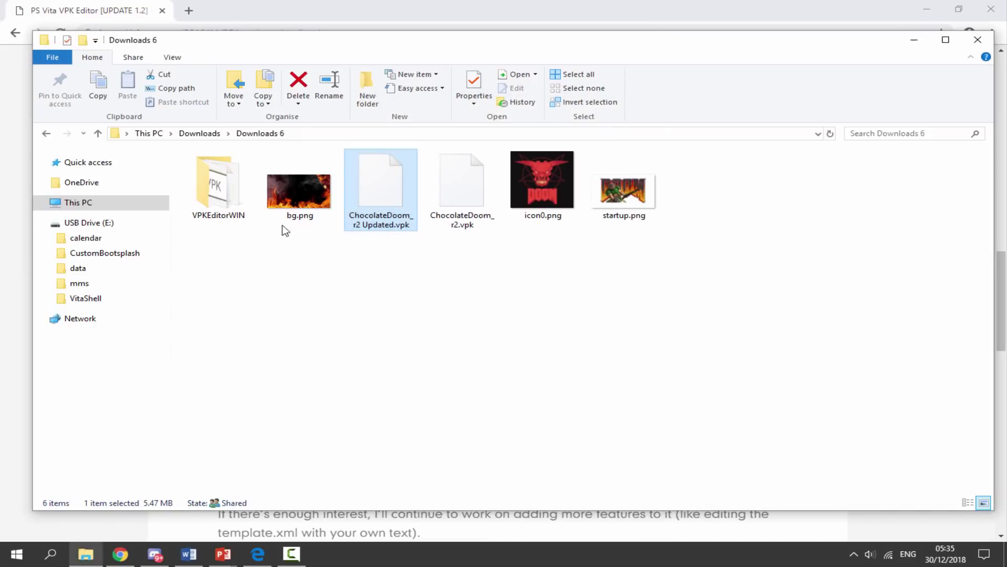
left_click(129, 223)
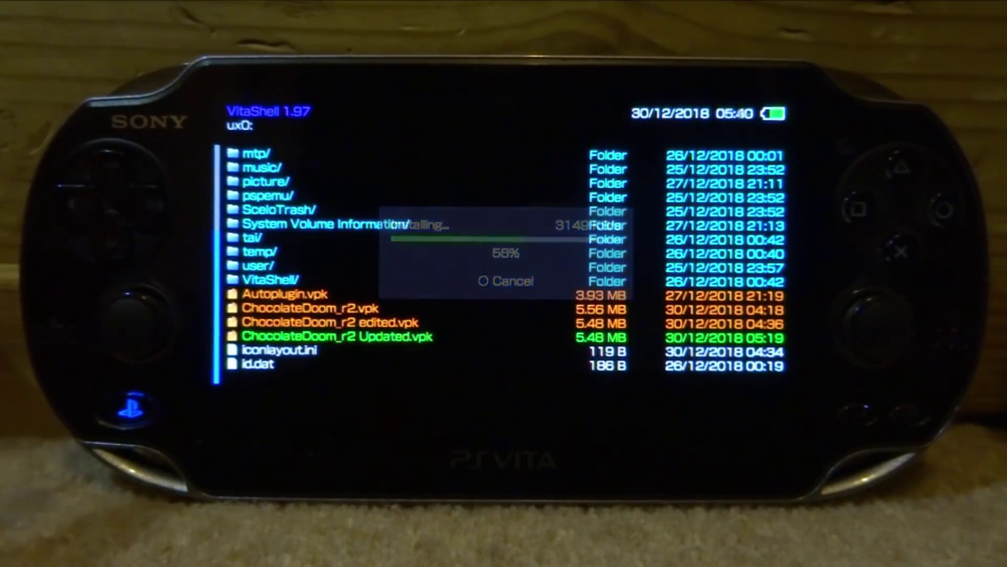
key("Escape")
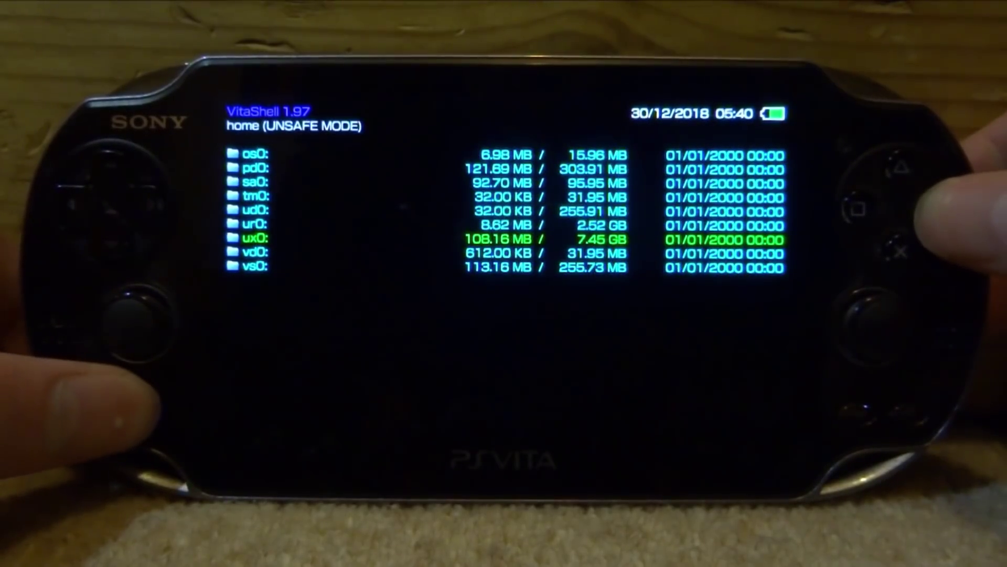
key("super")
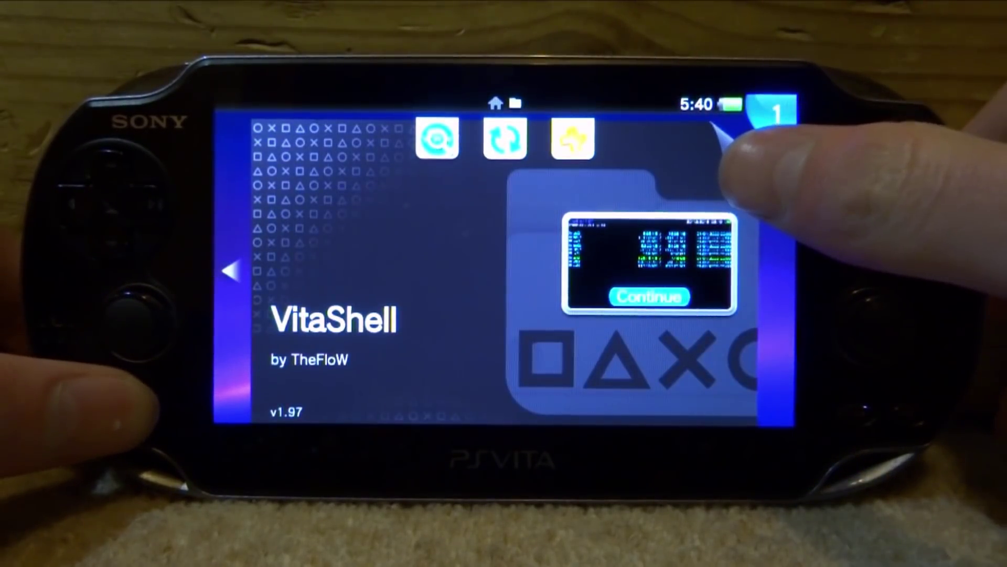
left_click_drag(734, 141, 498, 315)
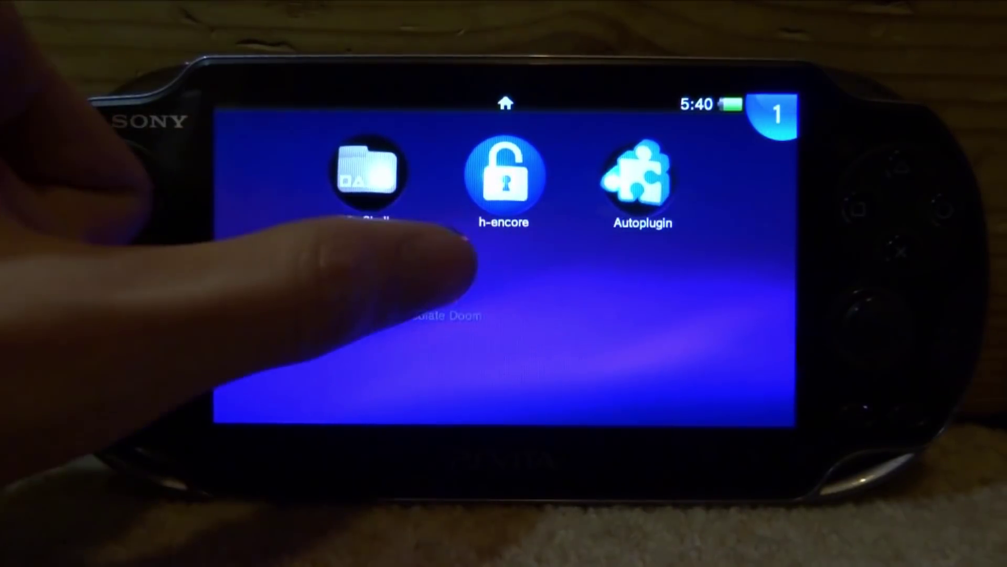
left_click(436, 265)
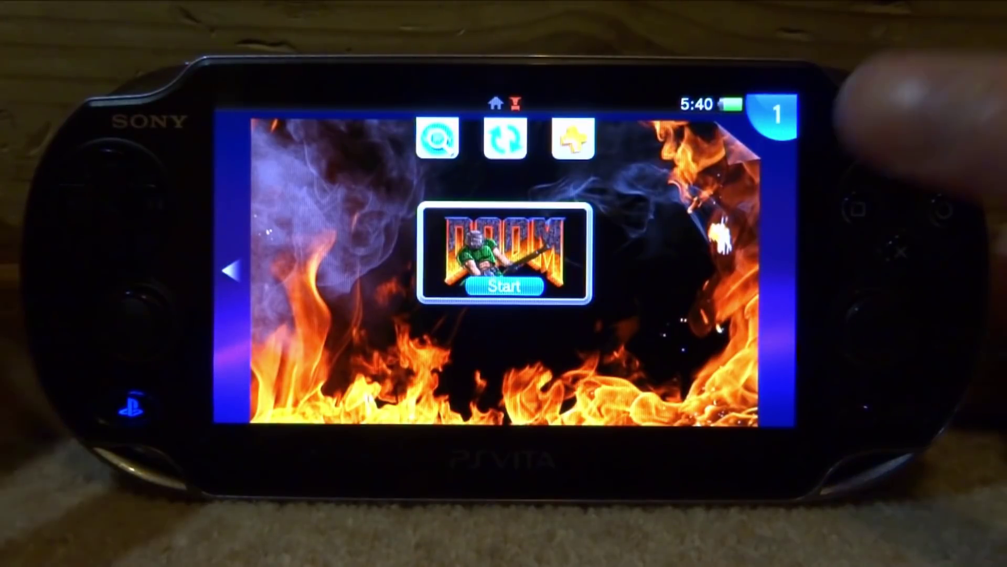
left_click_drag(745, 131, 419, 326)
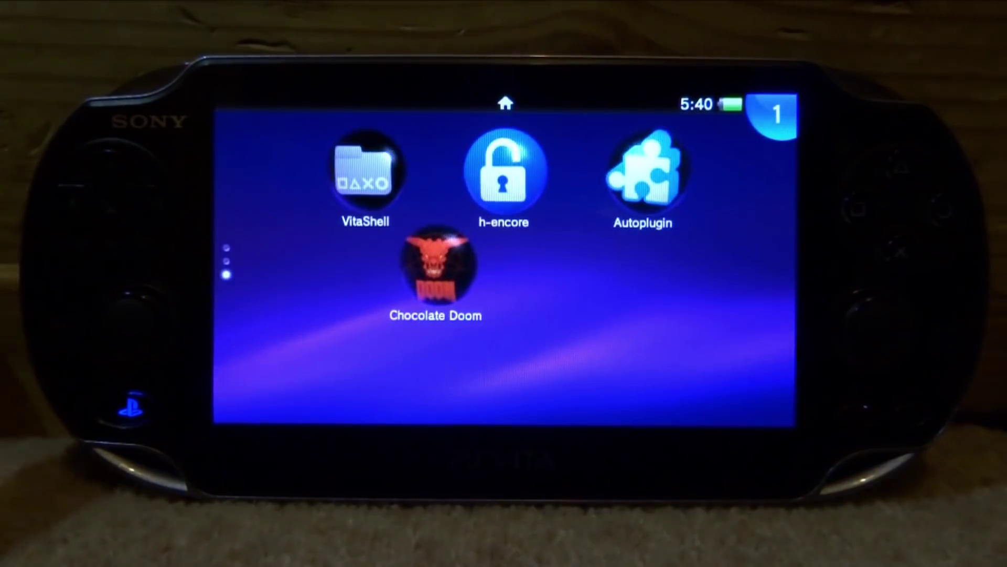
left_click(435, 262)
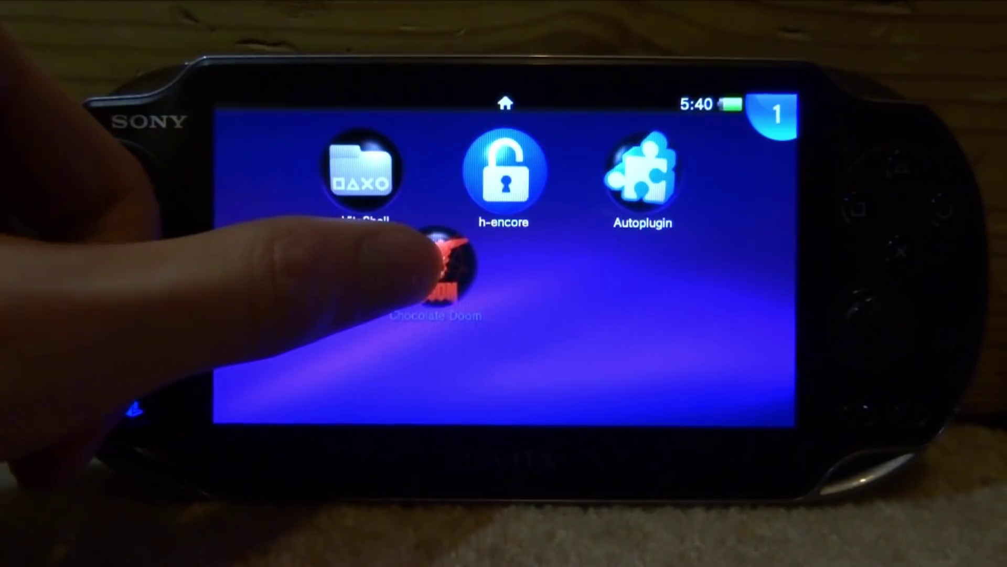
mouse_move(435, 258)
left_mouse_down()
mouse_move(446, 257)
mouse_move(336, 251)
mouse_move(435, 285)
mouse_move(448, 252)
left_mouse_up()
left_click(232, 401)
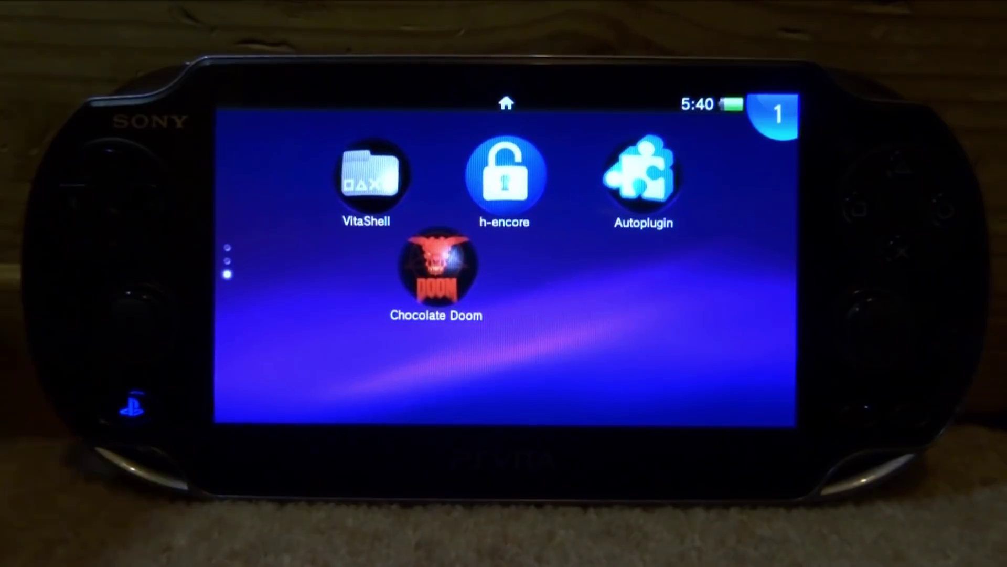
left_click(436, 265)
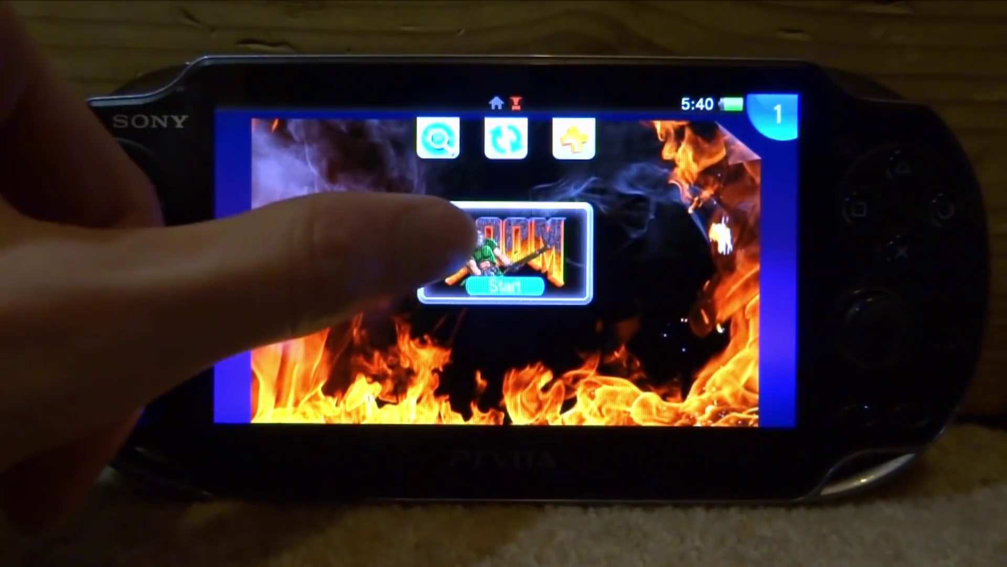
left_click(504, 287)
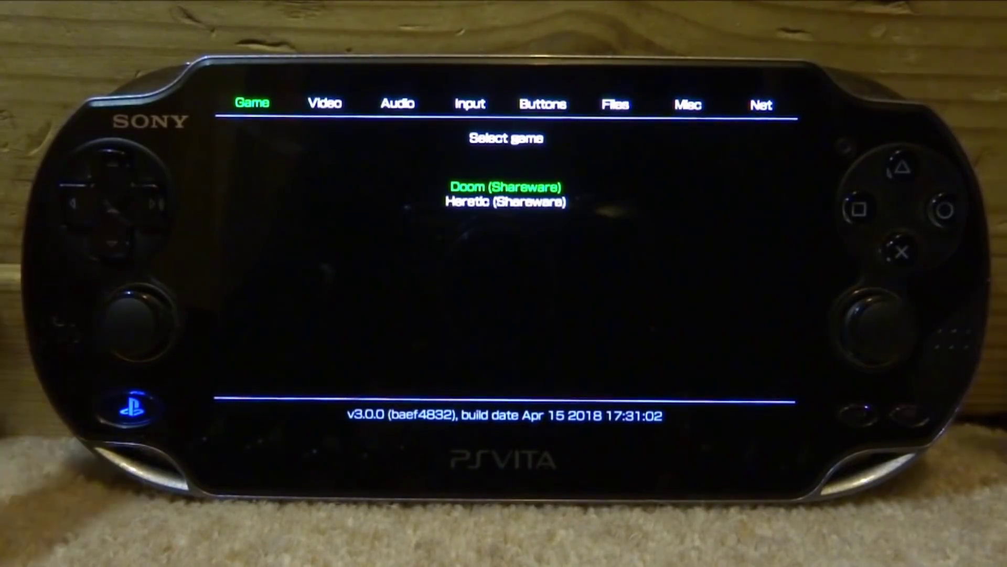